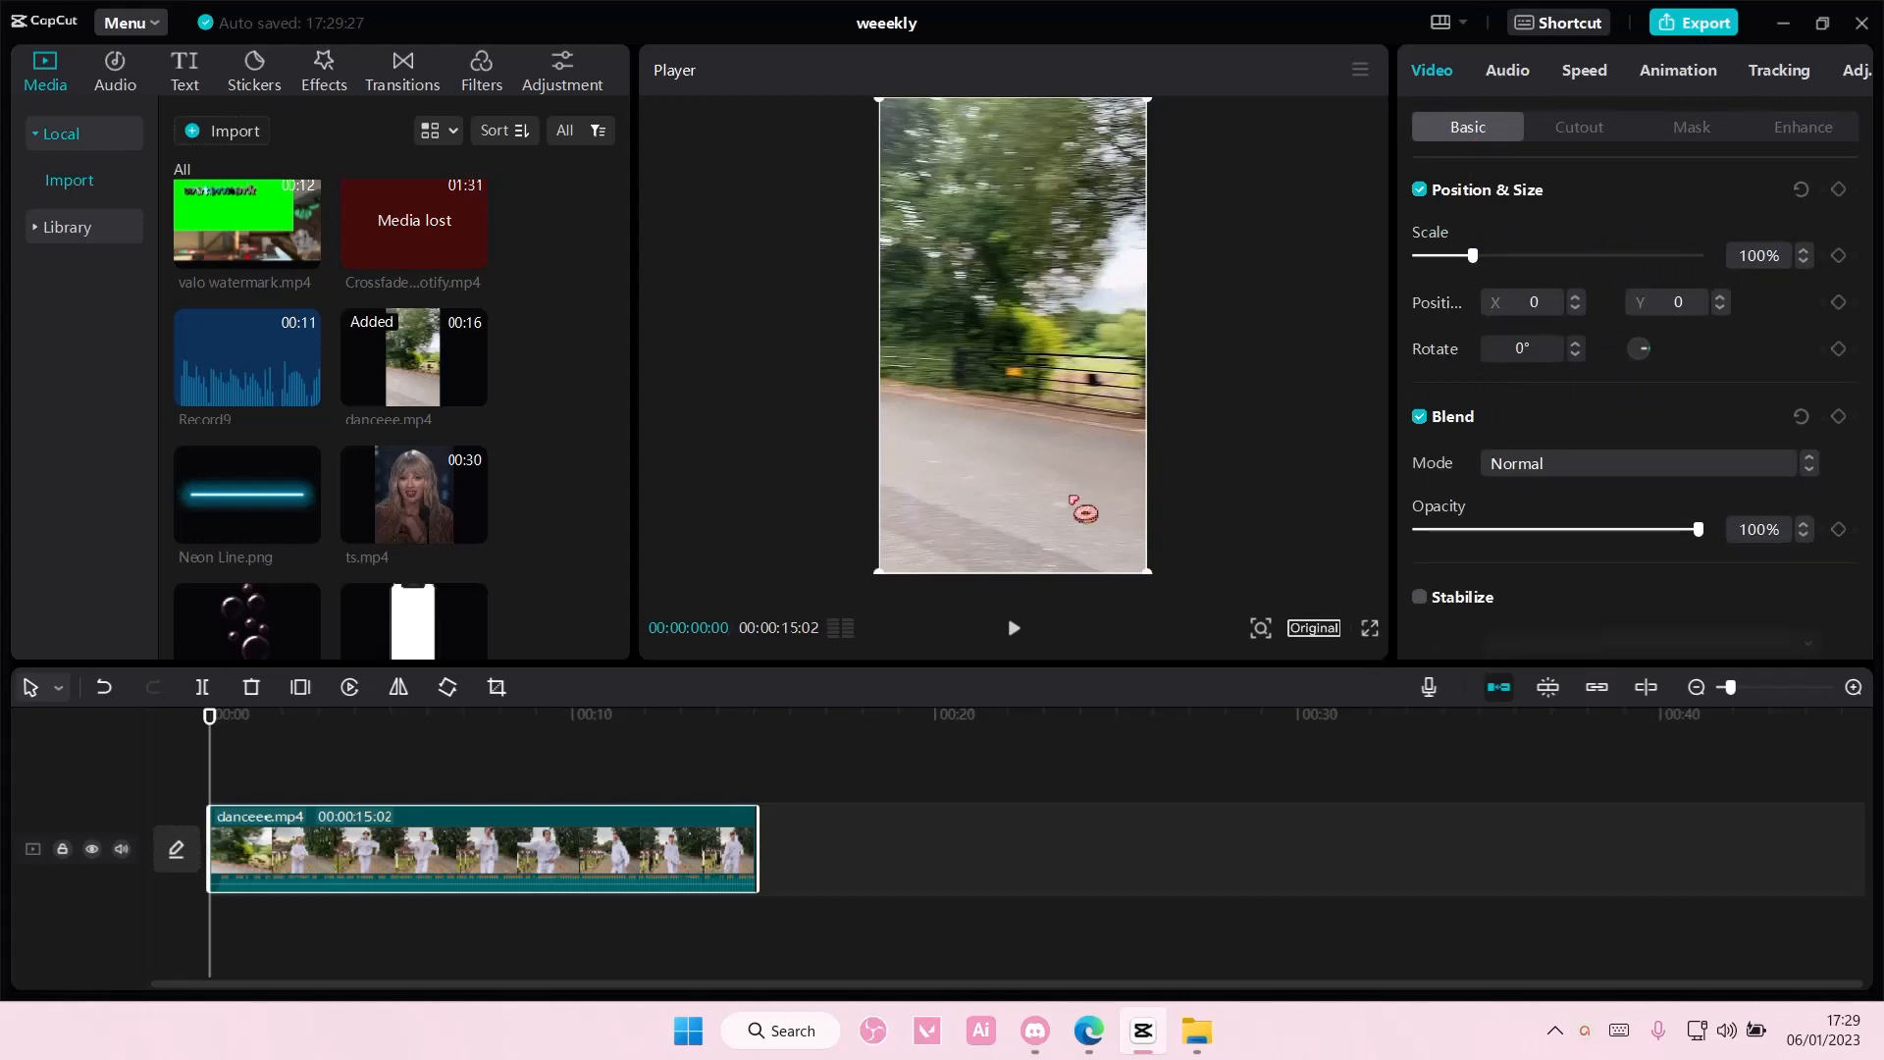
Shift the danceee.mp4 clip up in the frame to Y 558 and paste a duplicate on the track above
left_click_drag(1076, 517, 1077, 513)
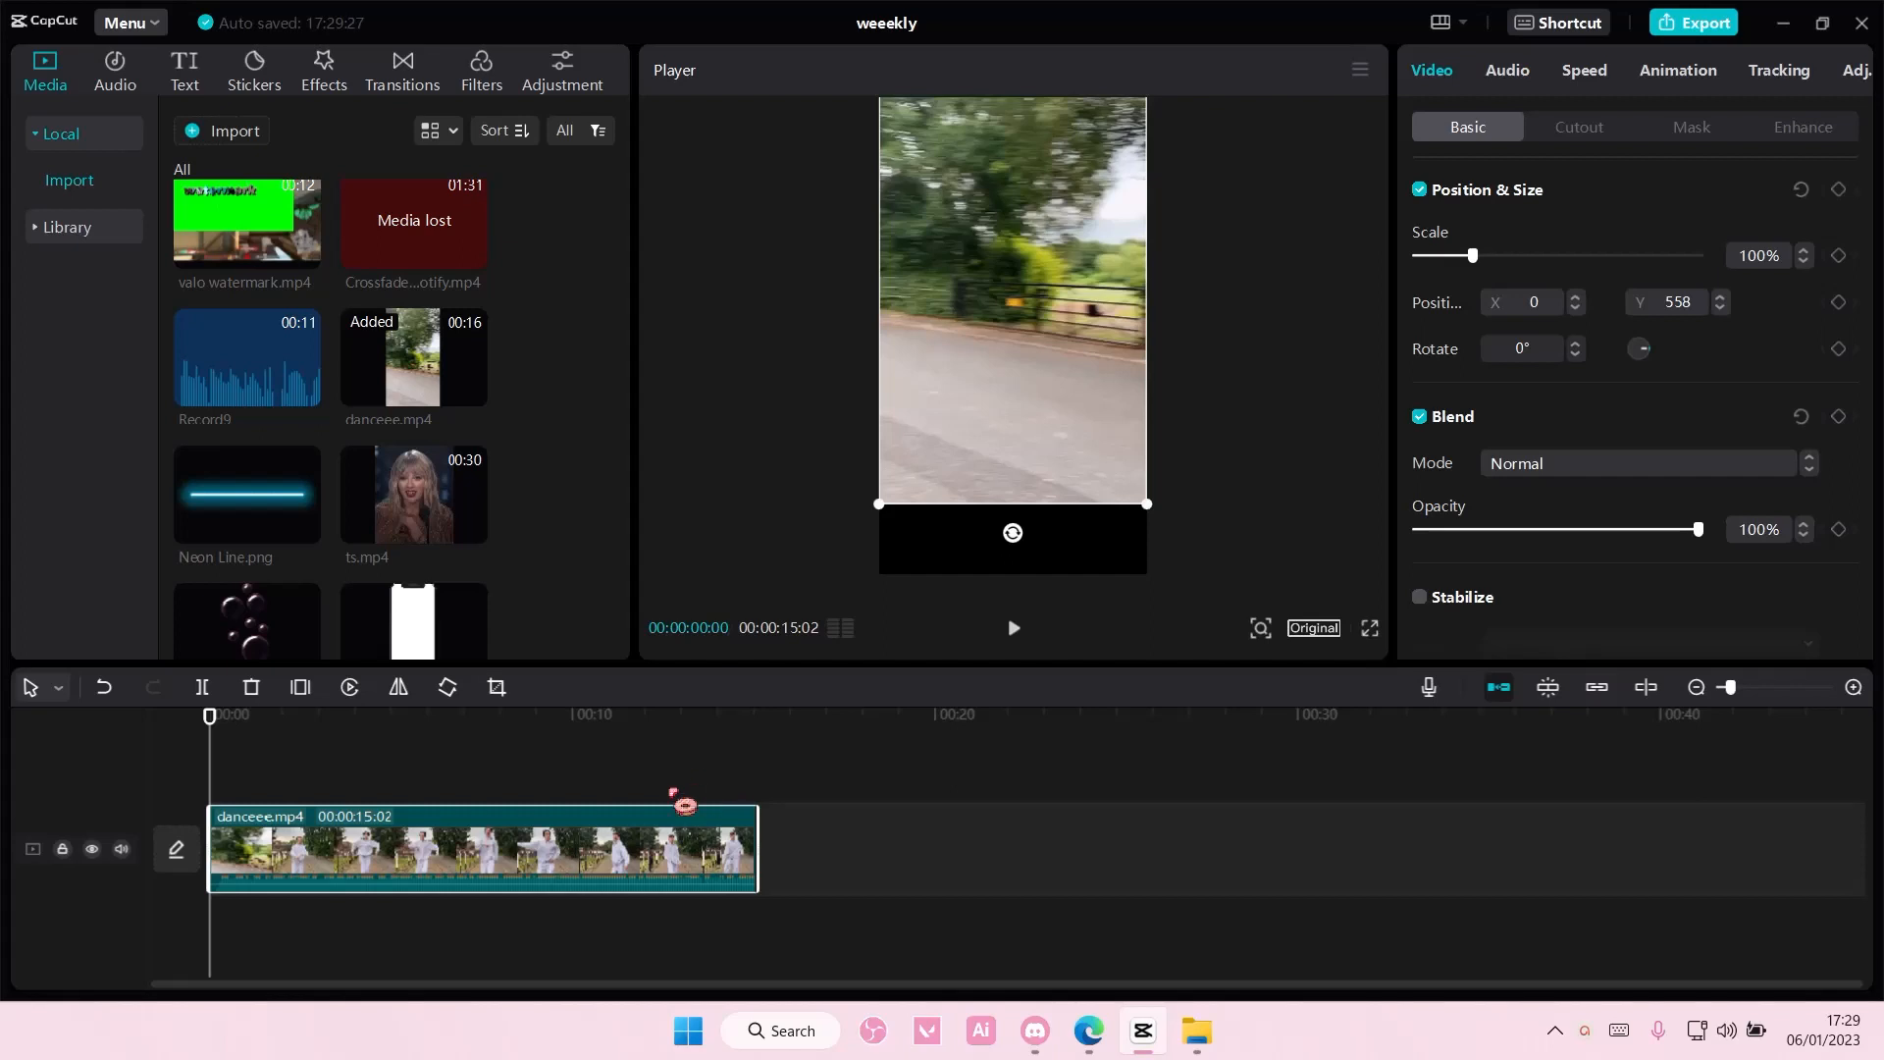
key("ctrl+v")
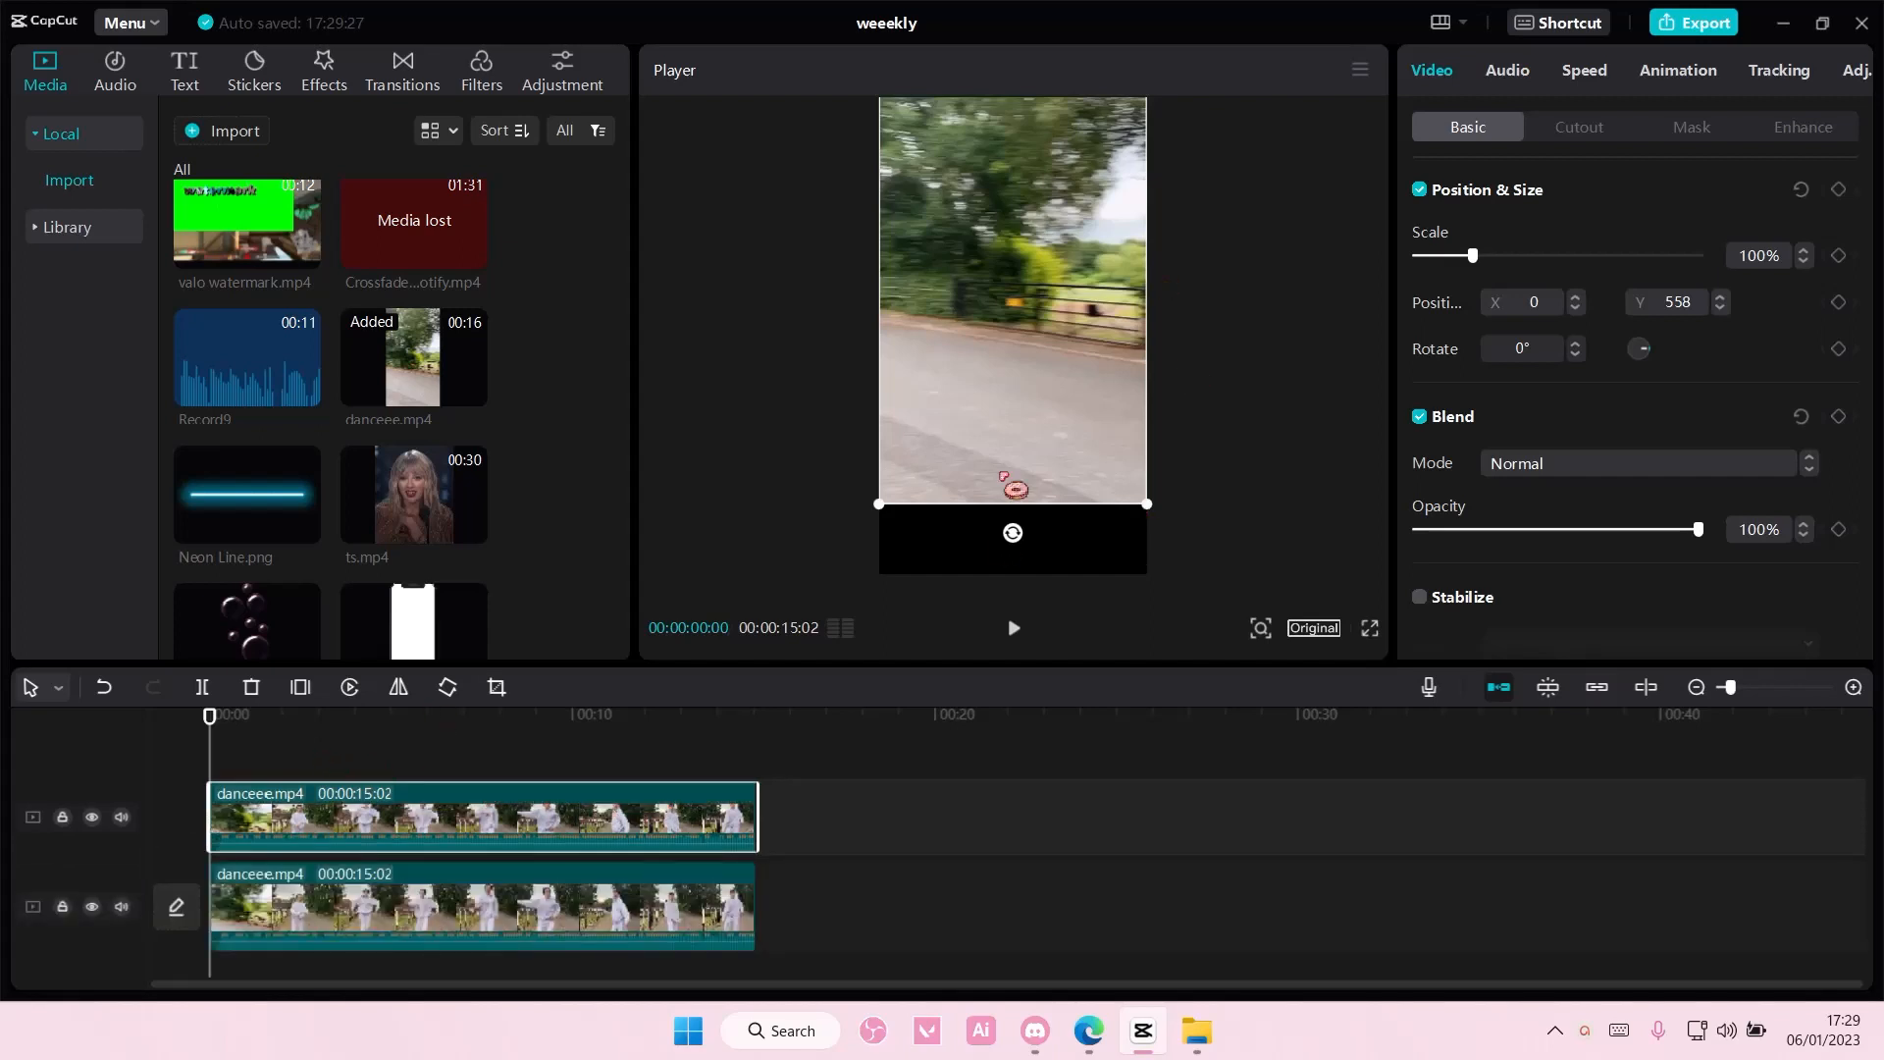
Rotate the duplicate clip to -180° and position it beneath the original at Y -3220 as its reflection
left_click_drag(1013, 532, 608, 699)
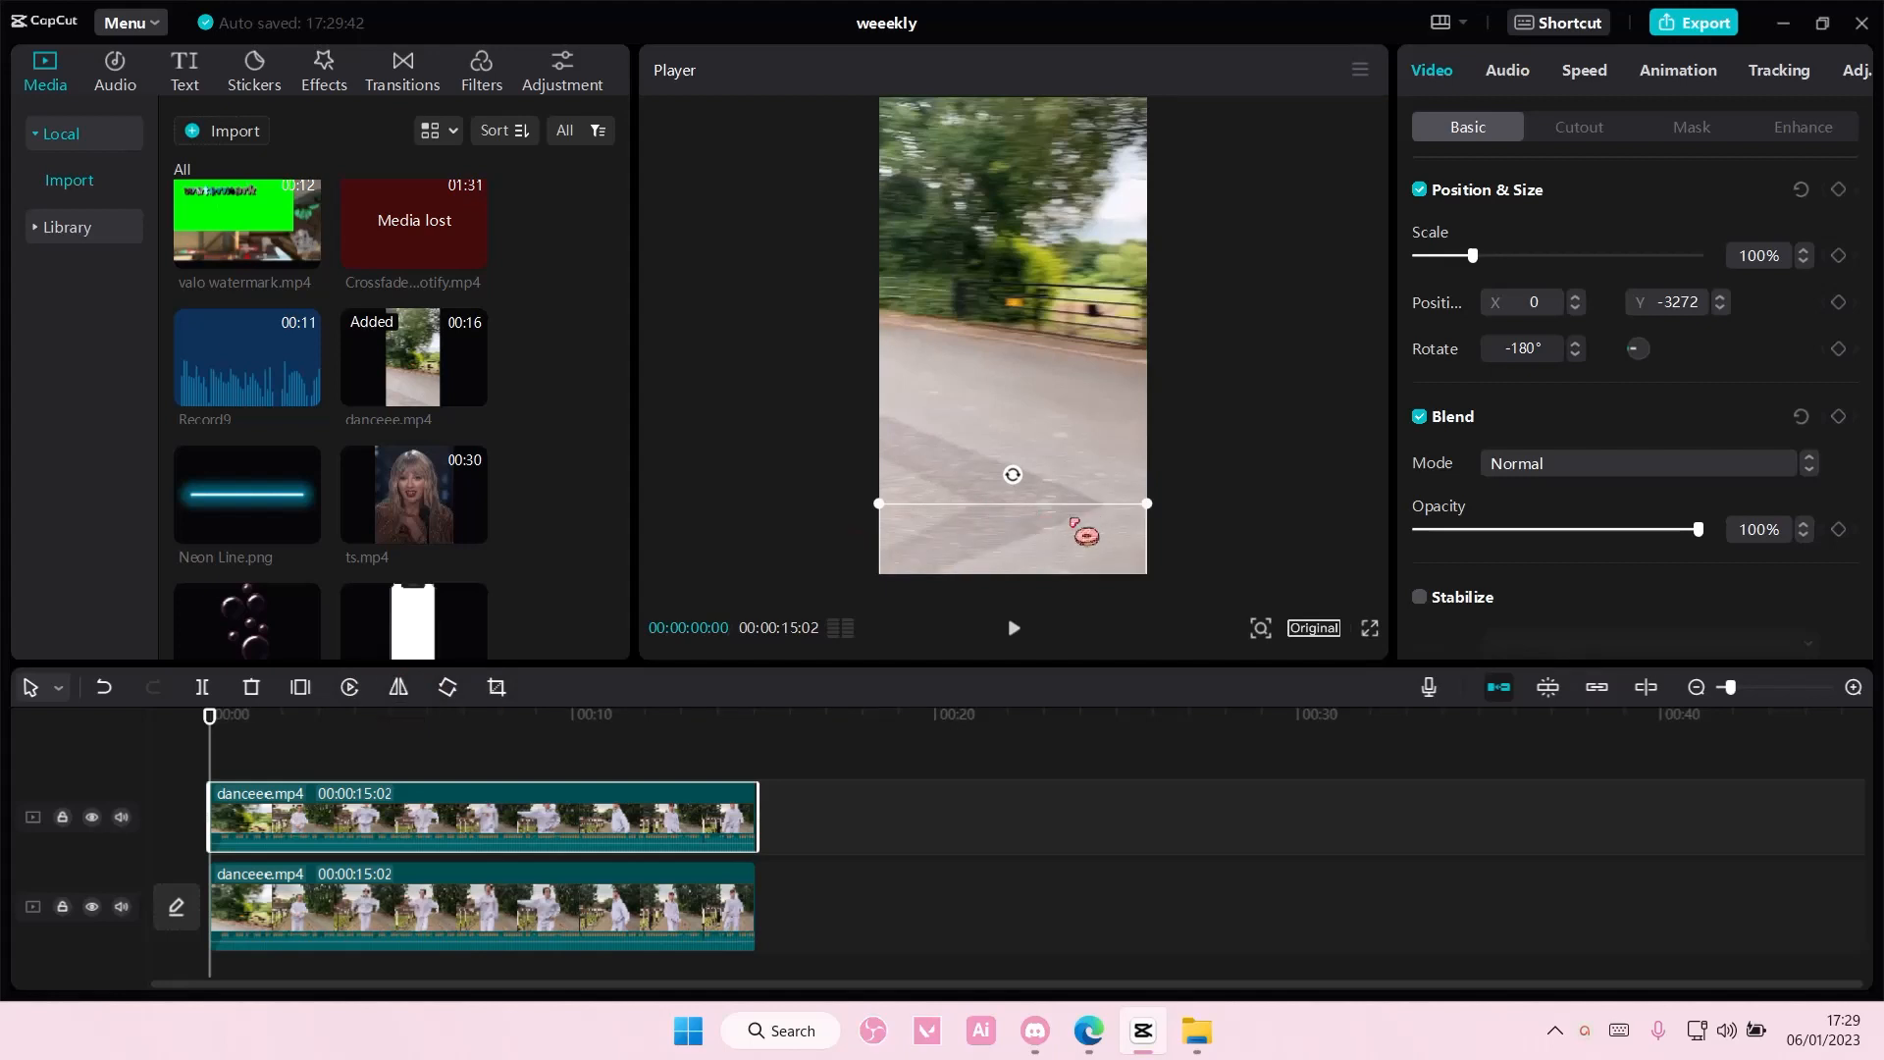
left_click_drag(1073, 517, 1074, 537)
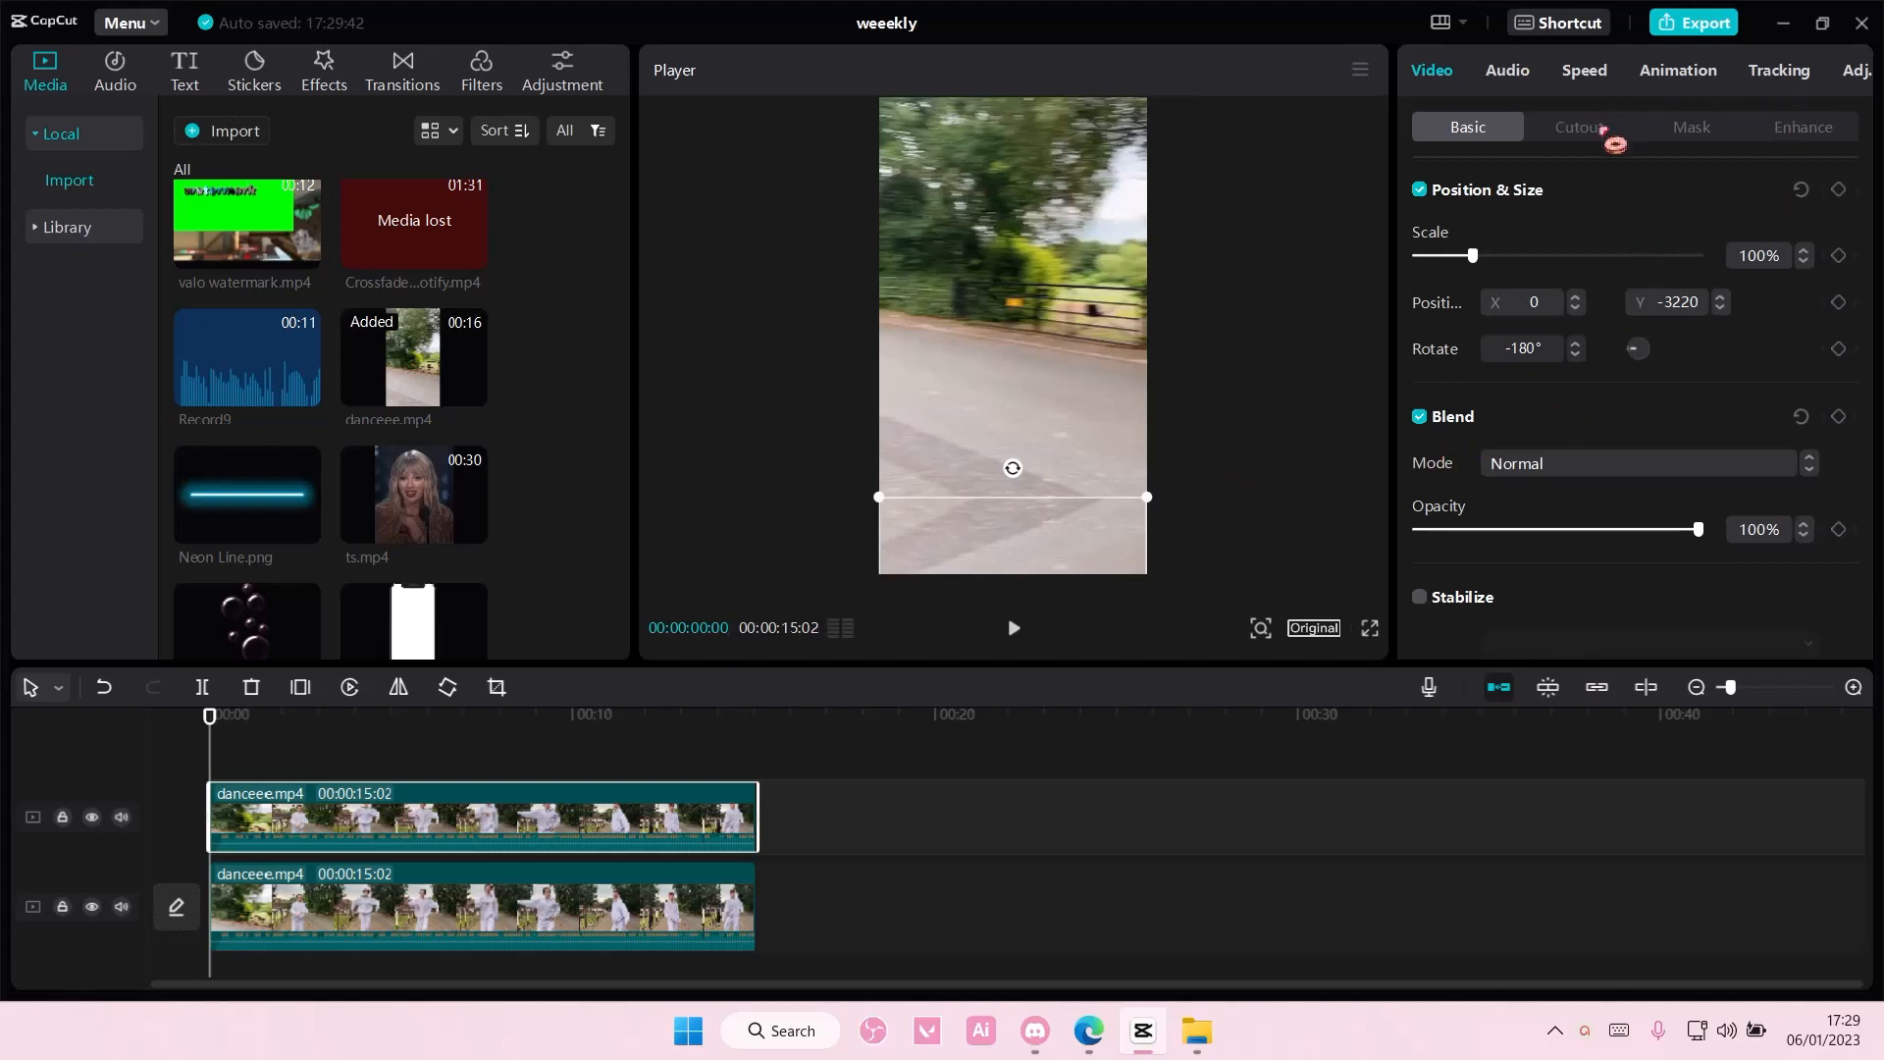
left_click(1708, 130)
left_click(1546, 260)
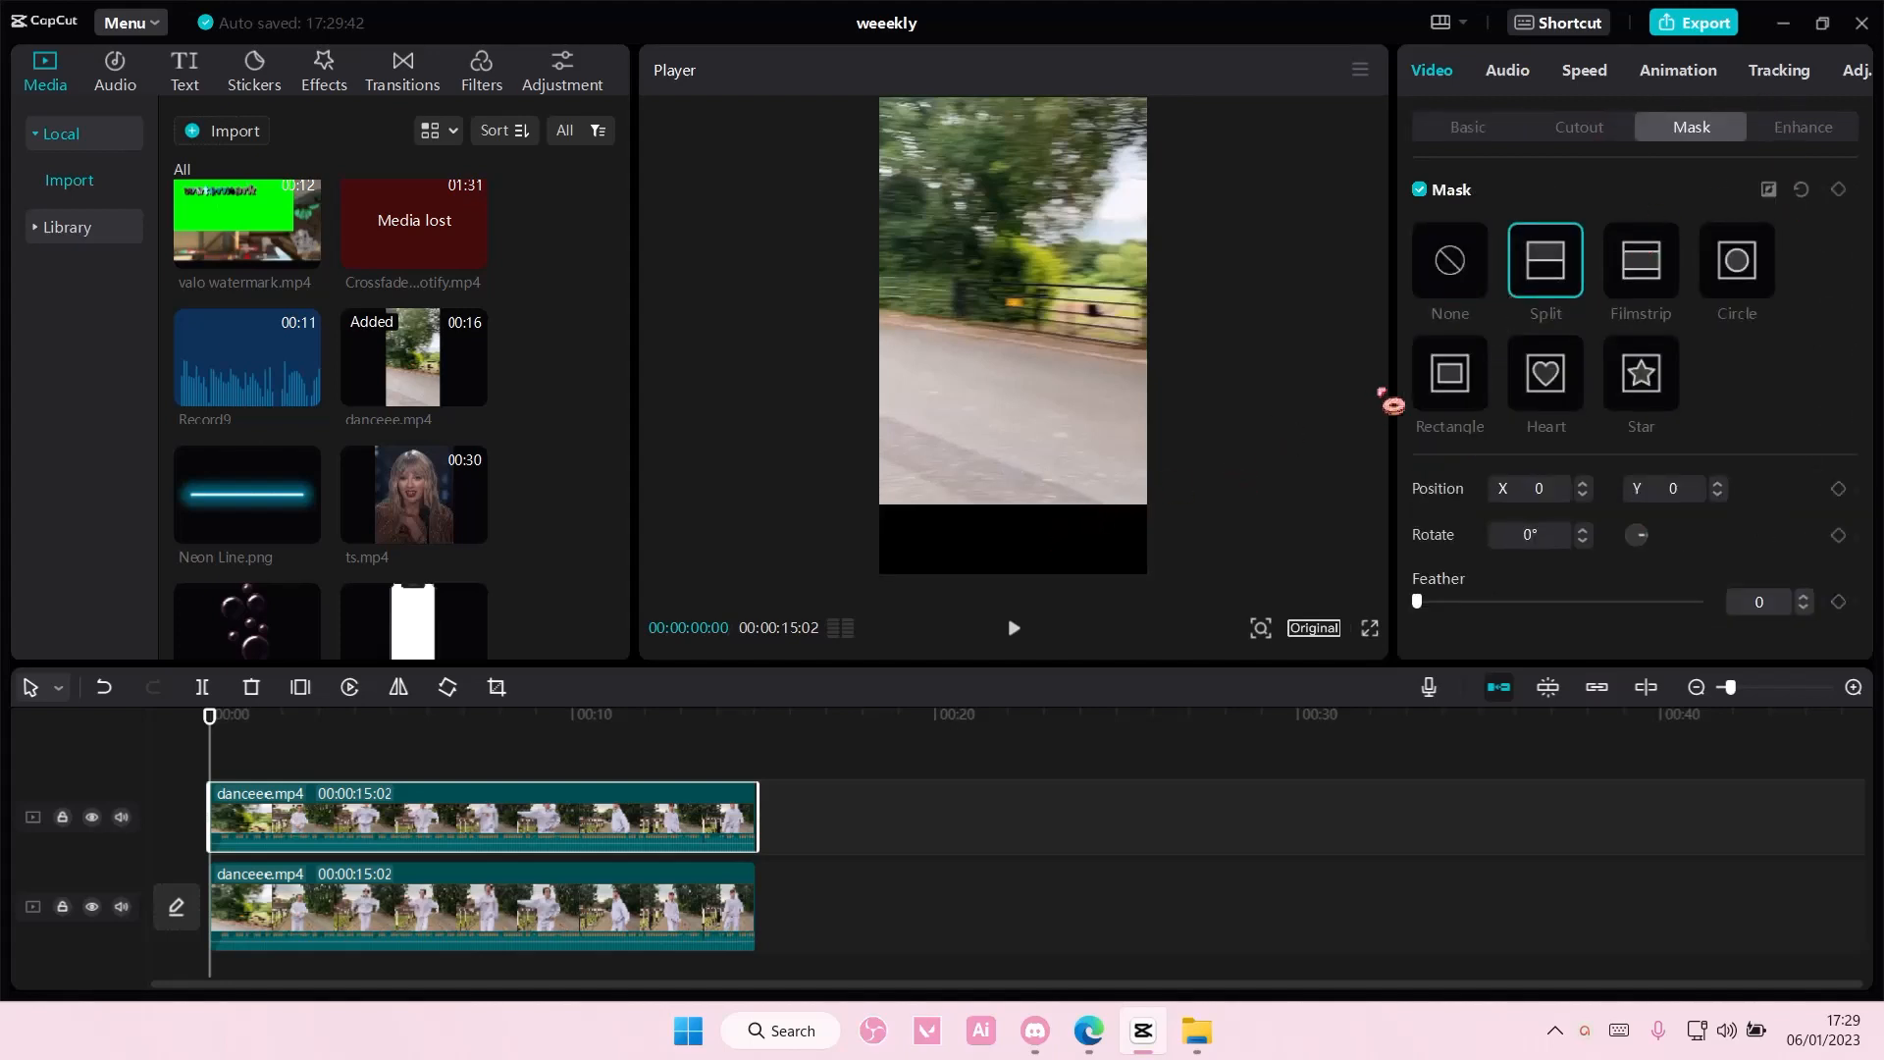
key("ctrl+z")
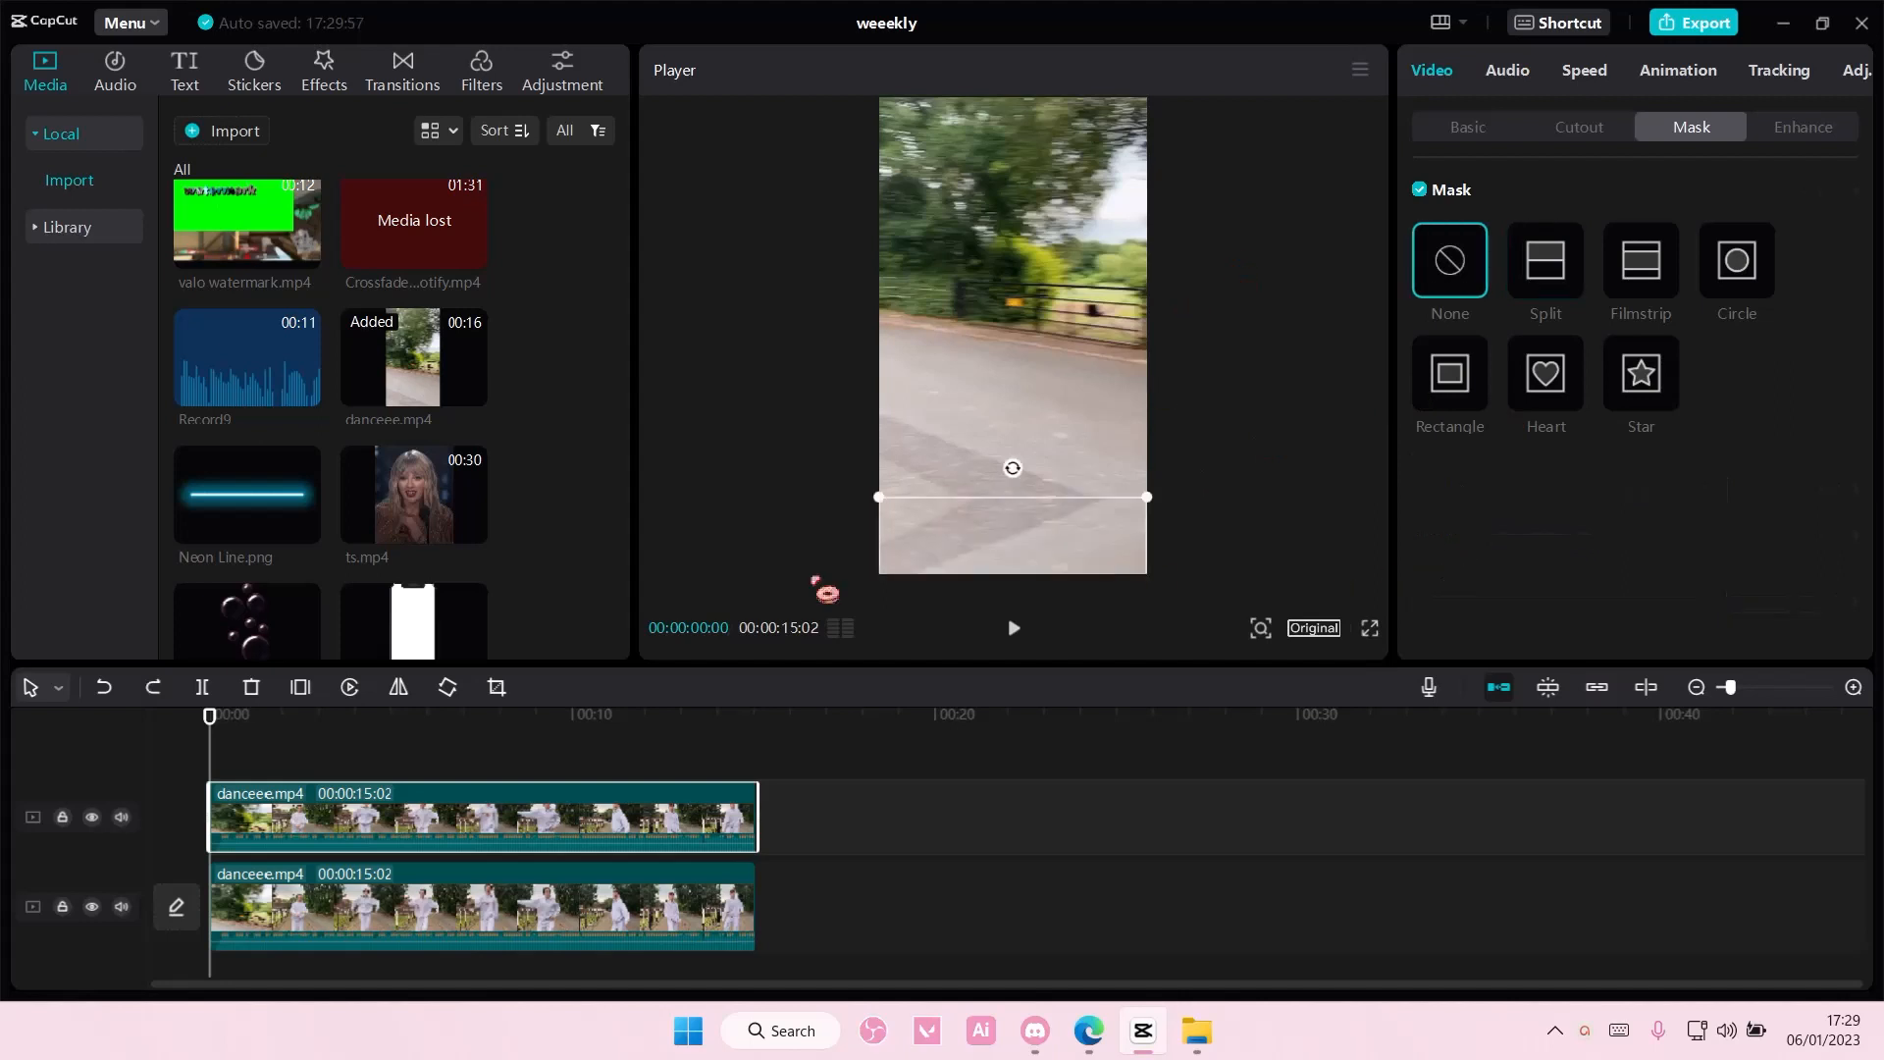
Apply a Split mask to the lower-track clip and lower its dividing line to the picture's bottom edge, at X -36, Y -512
left_click(523, 878)
left_click(1560, 305)
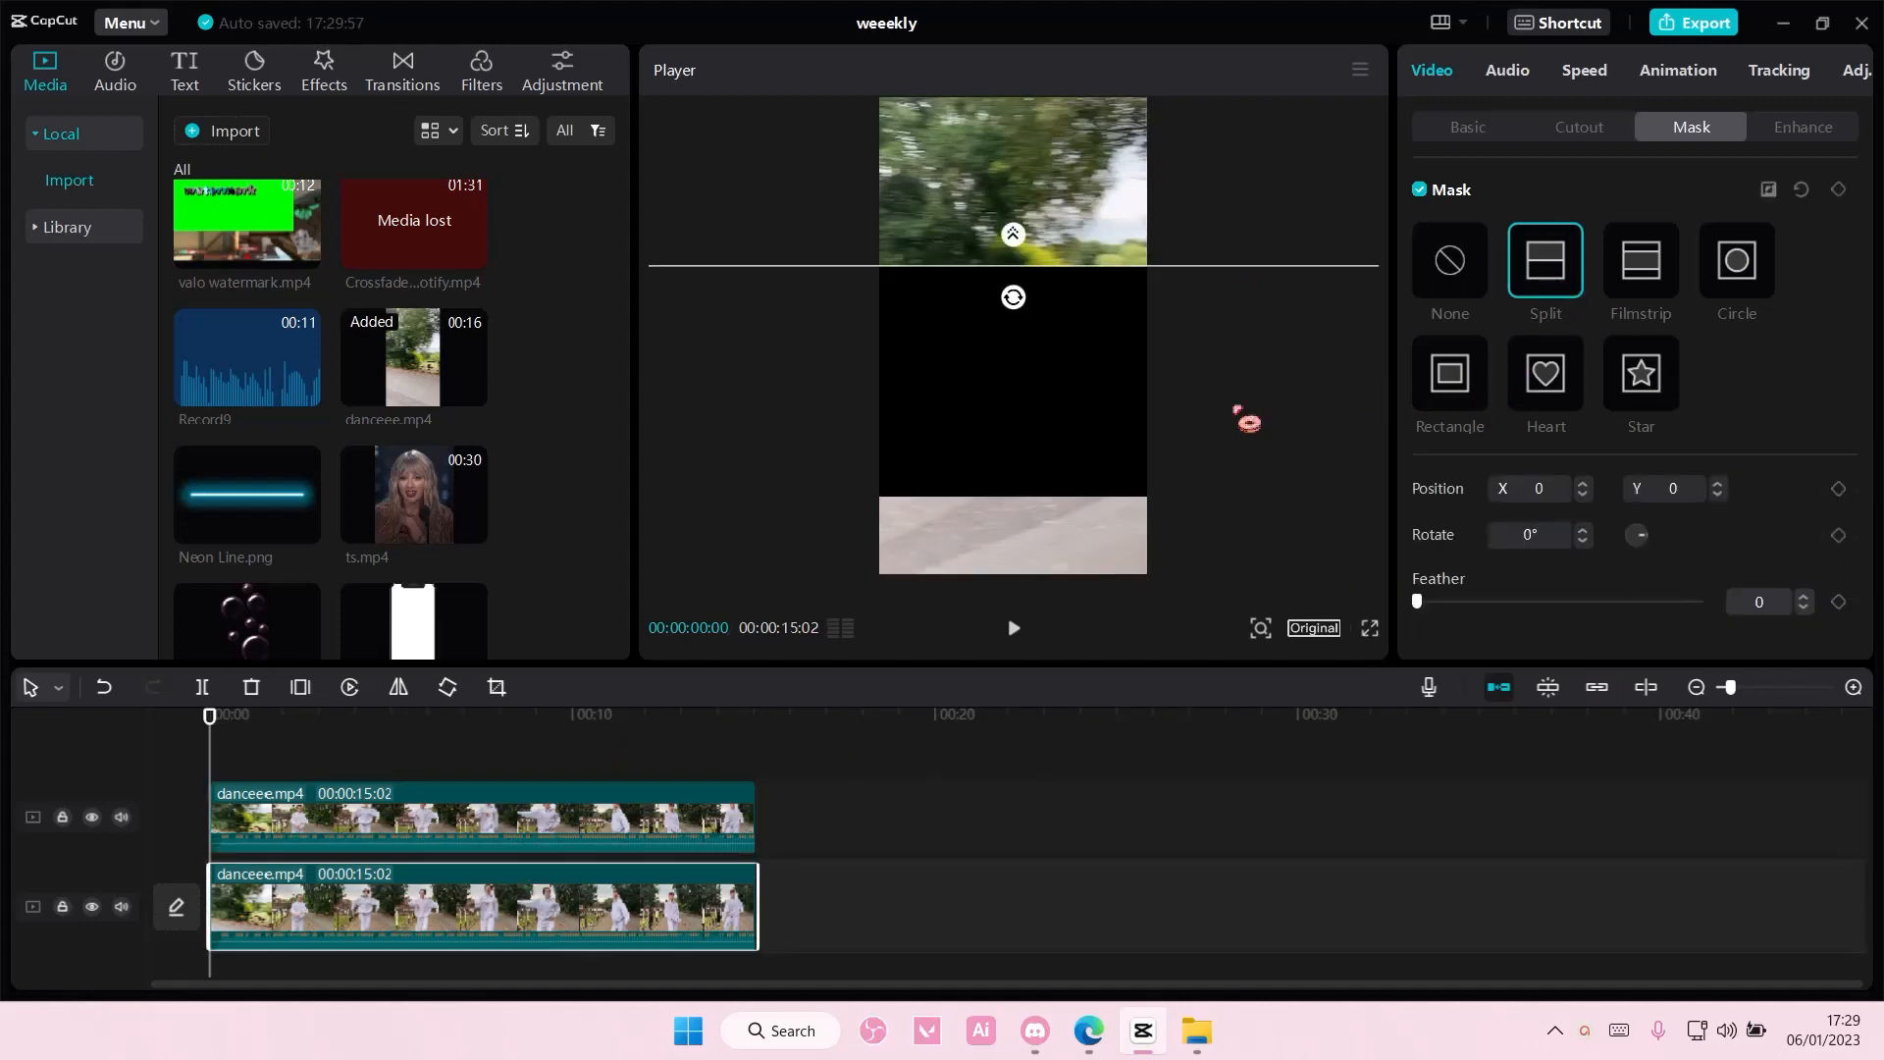
left_click_drag(1021, 305, 1067, 376)
left_click_drag(1122, 284, 1105, 527)
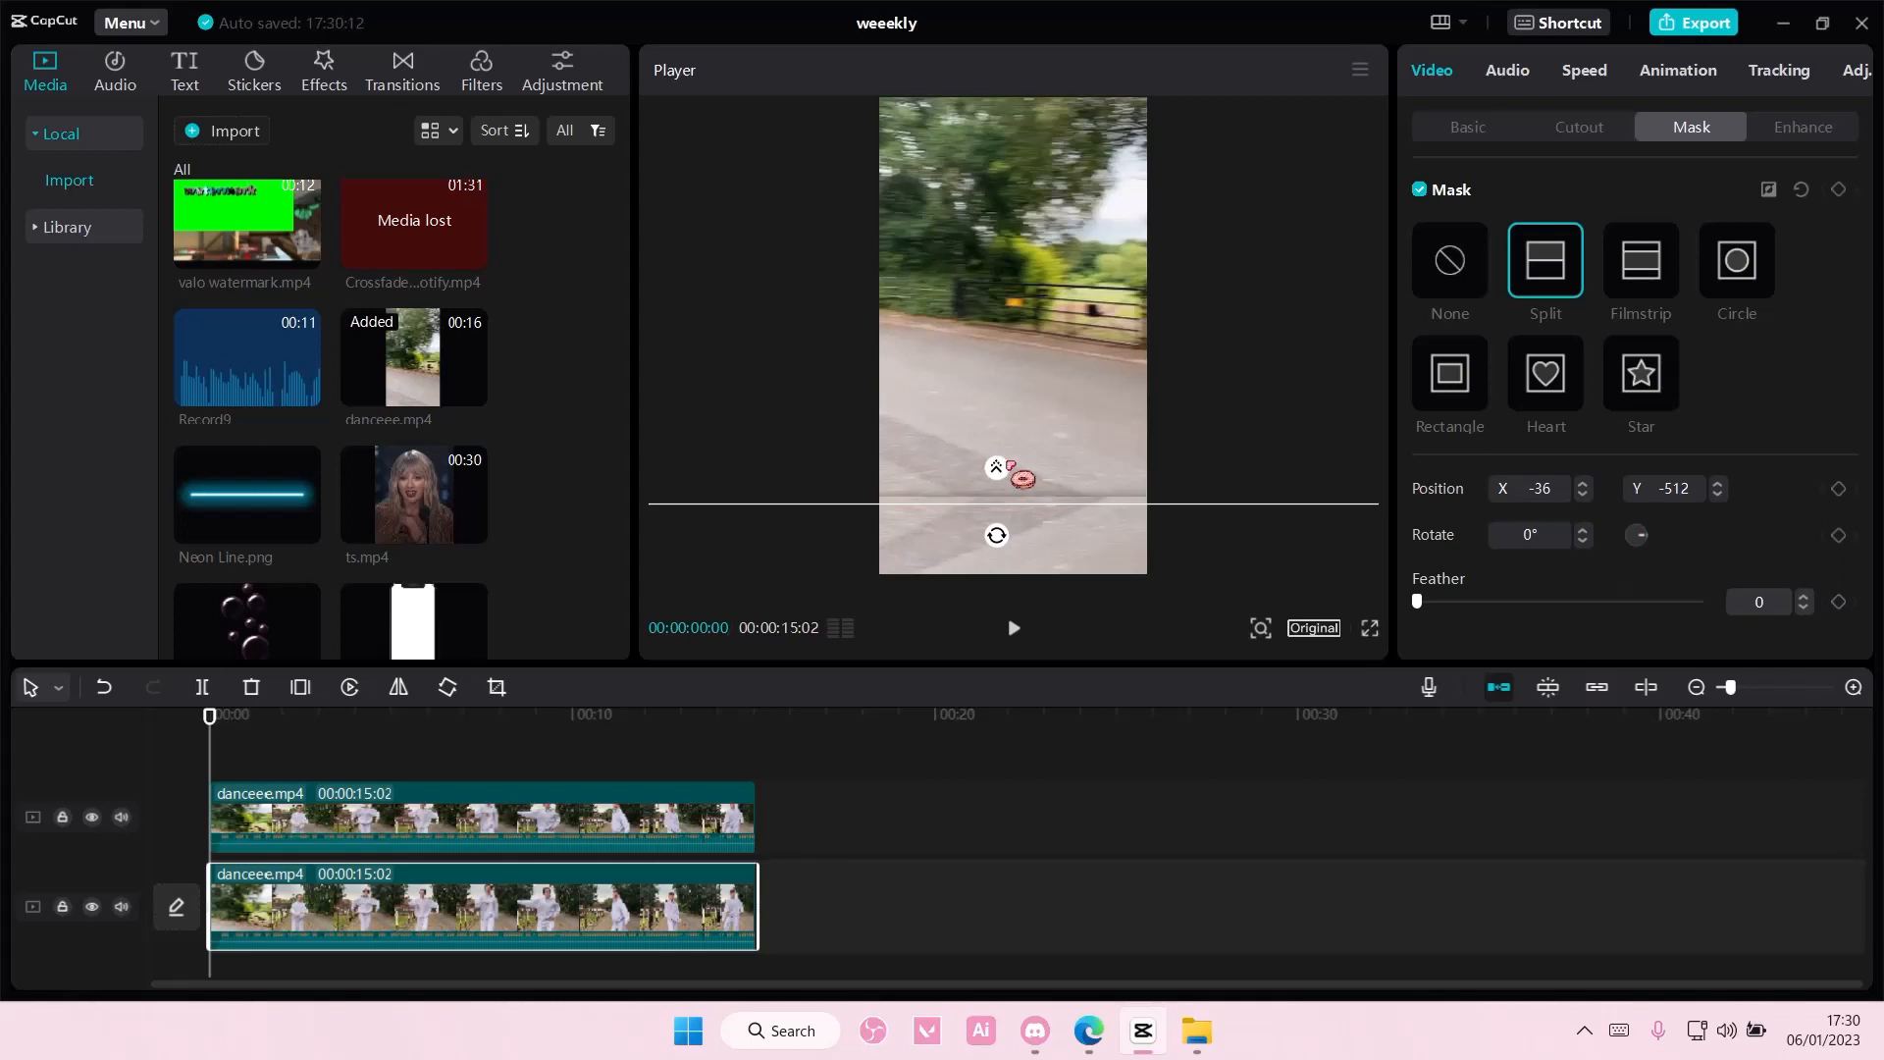
Check the join on the last frame and shift the flipped duplicate to Y -3239
left_click(929, 803)
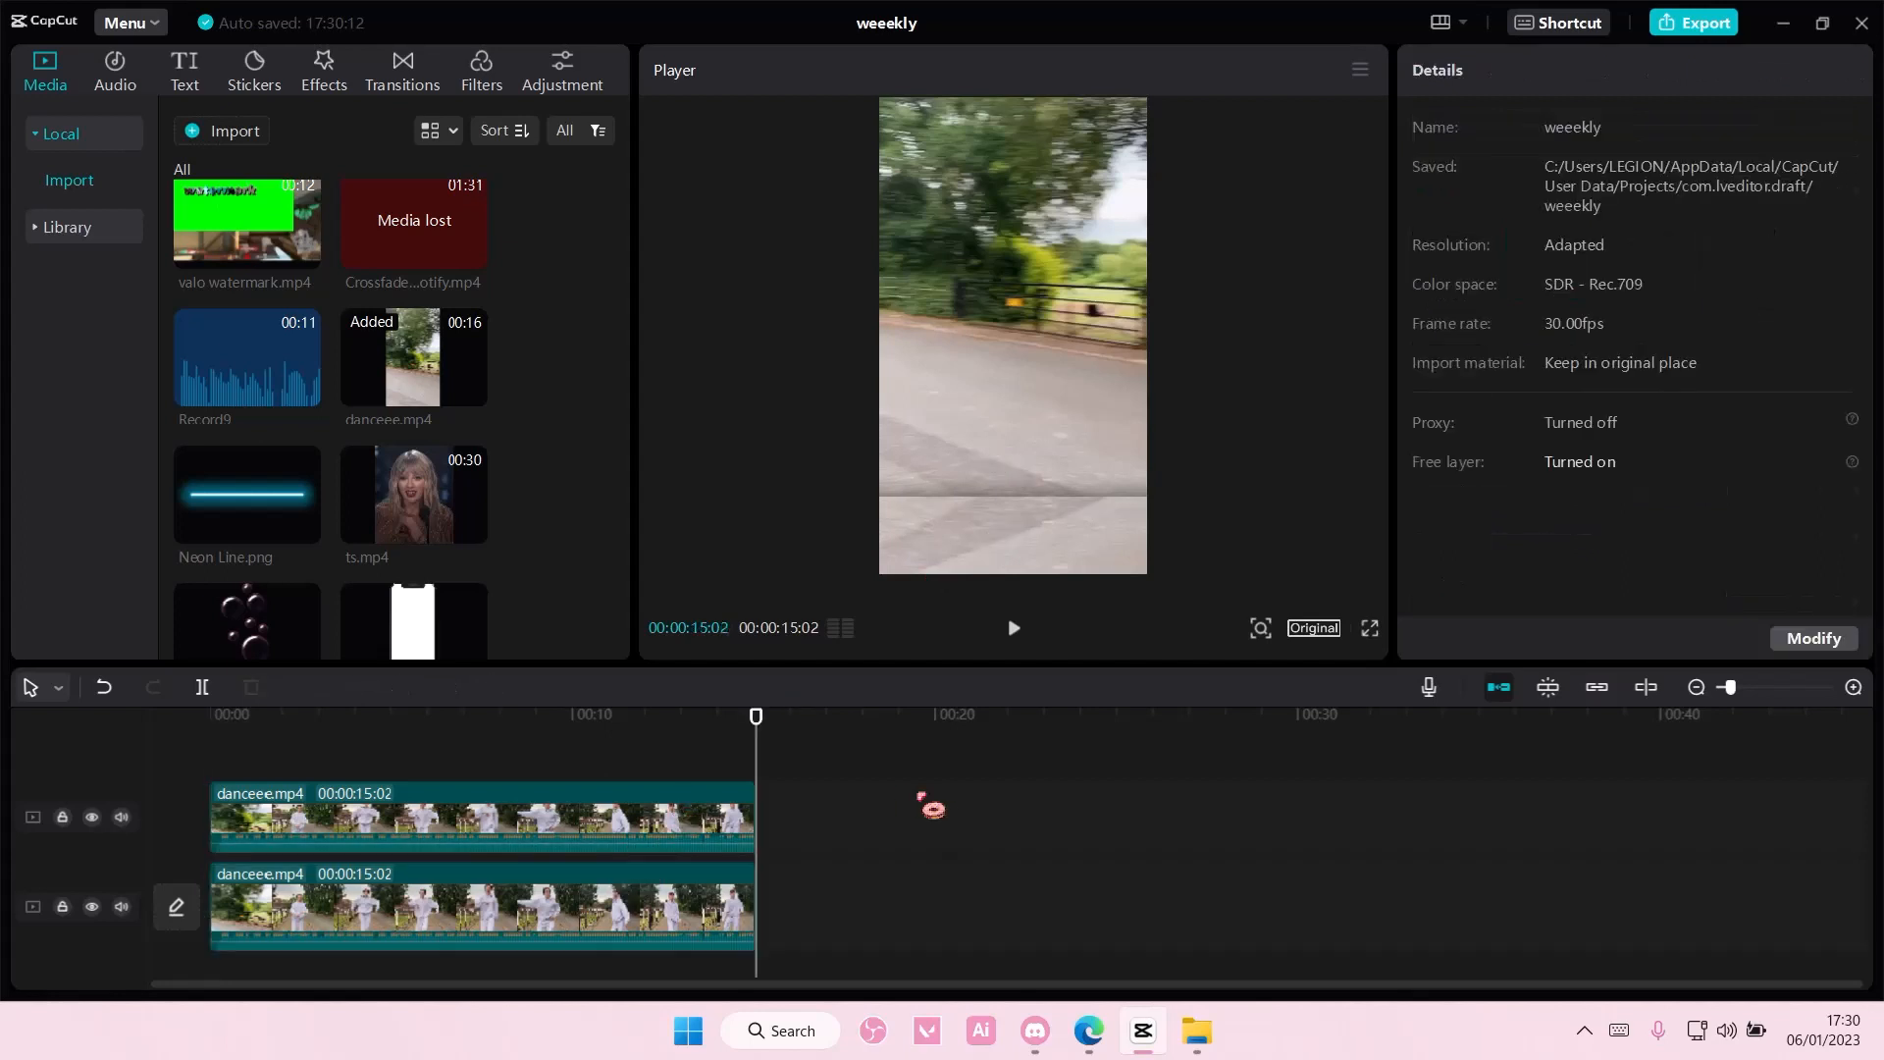
left_click(647, 837)
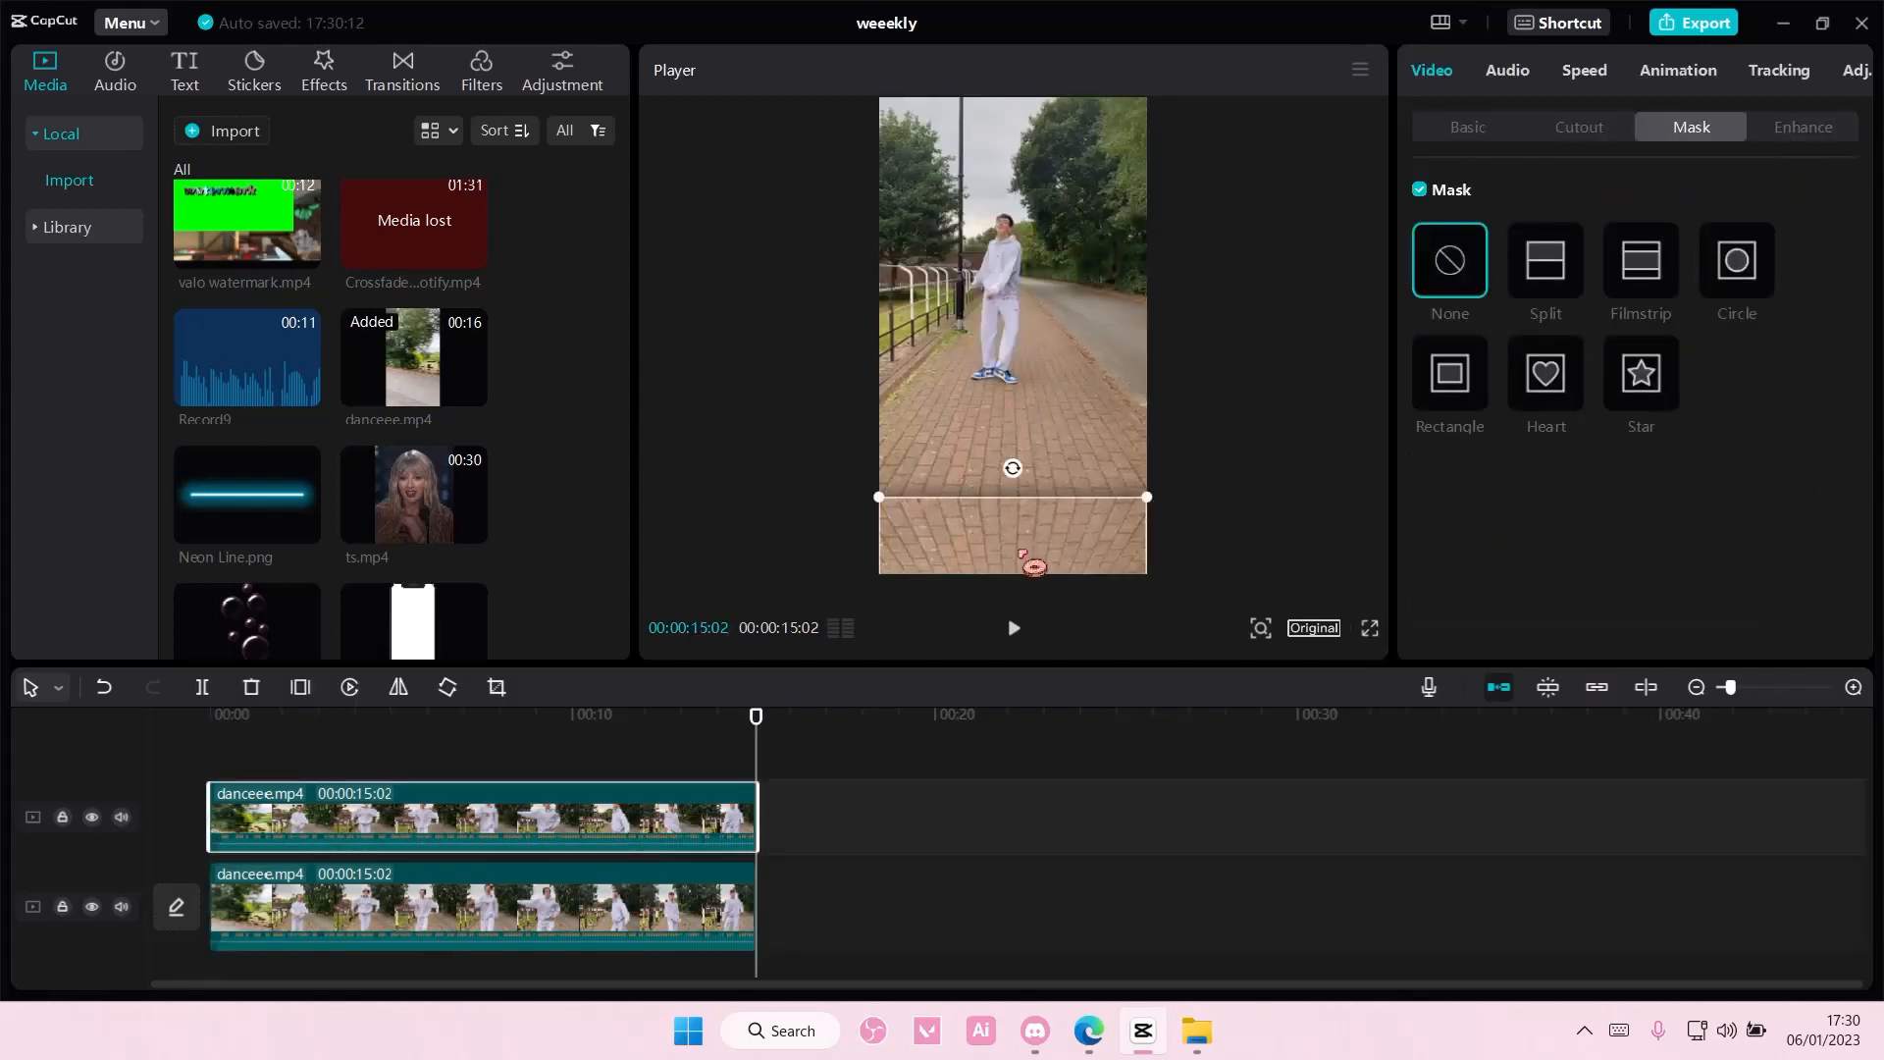
left_click_drag(1033, 566, 1029, 536)
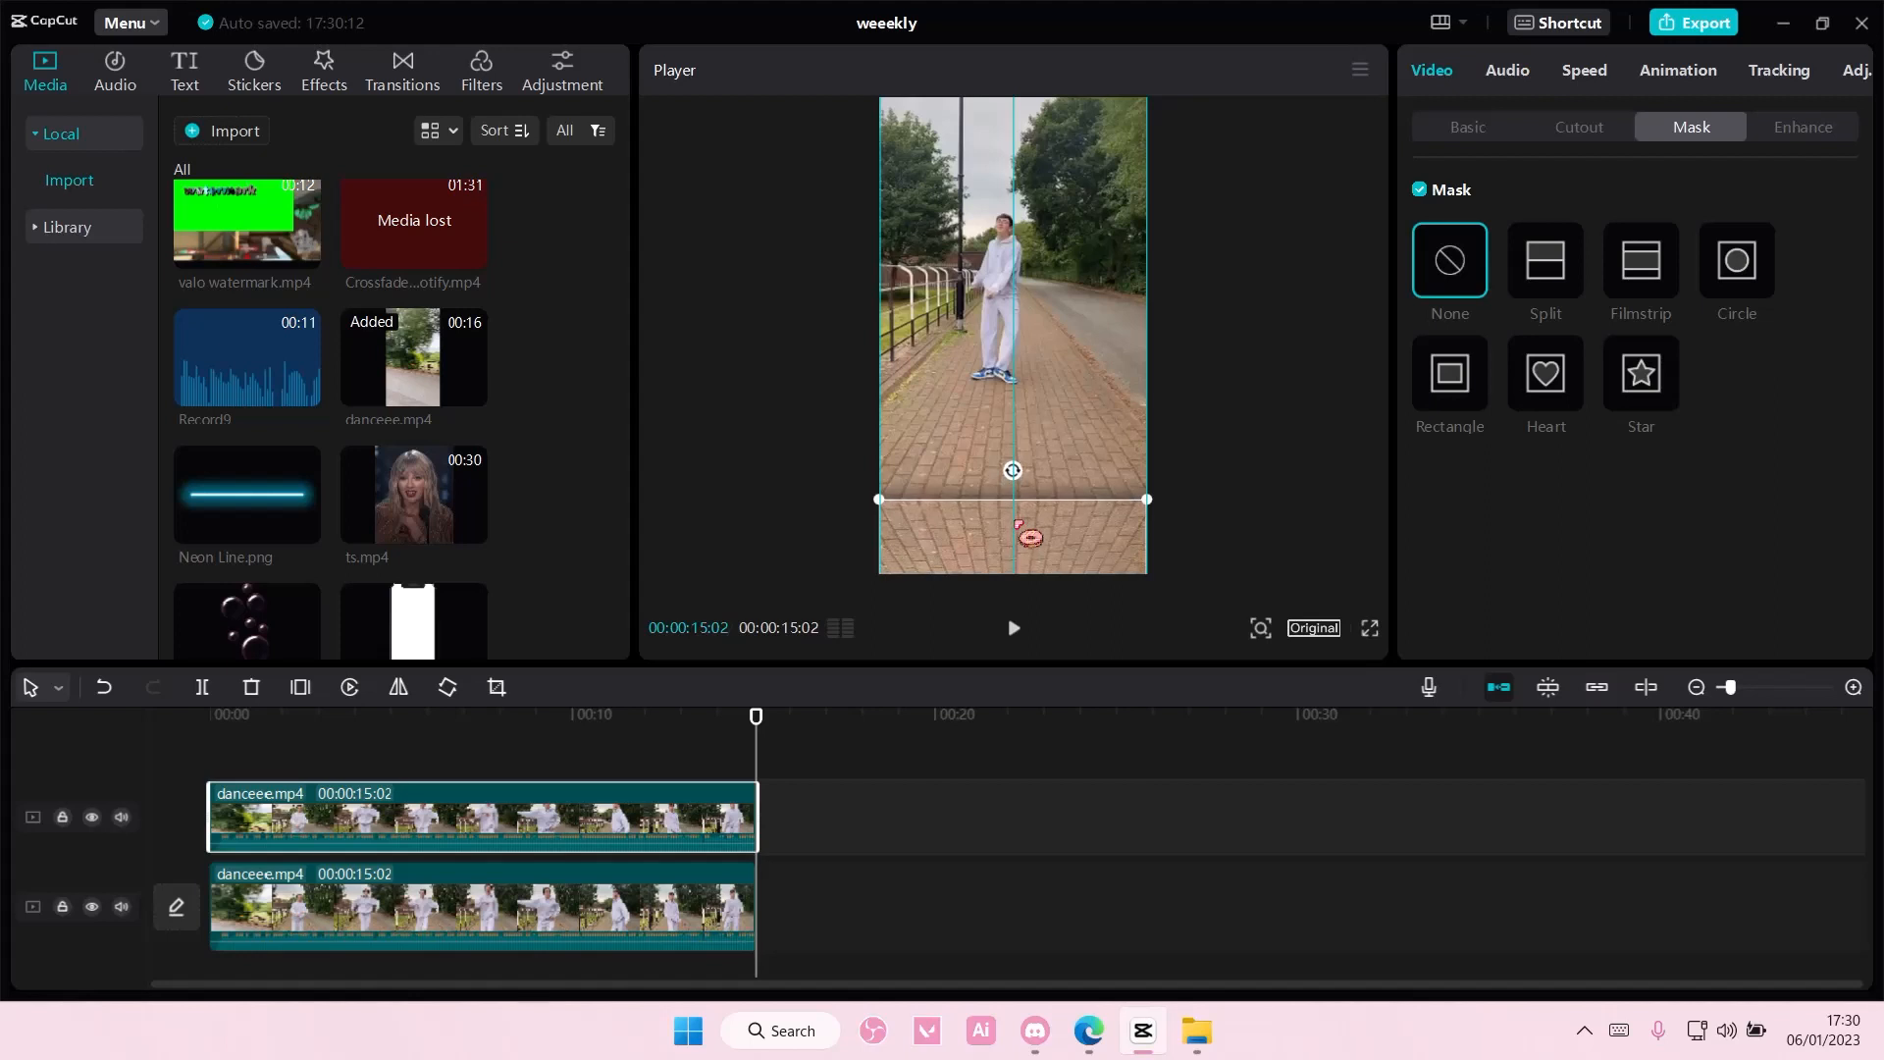
left_click(1492, 125)
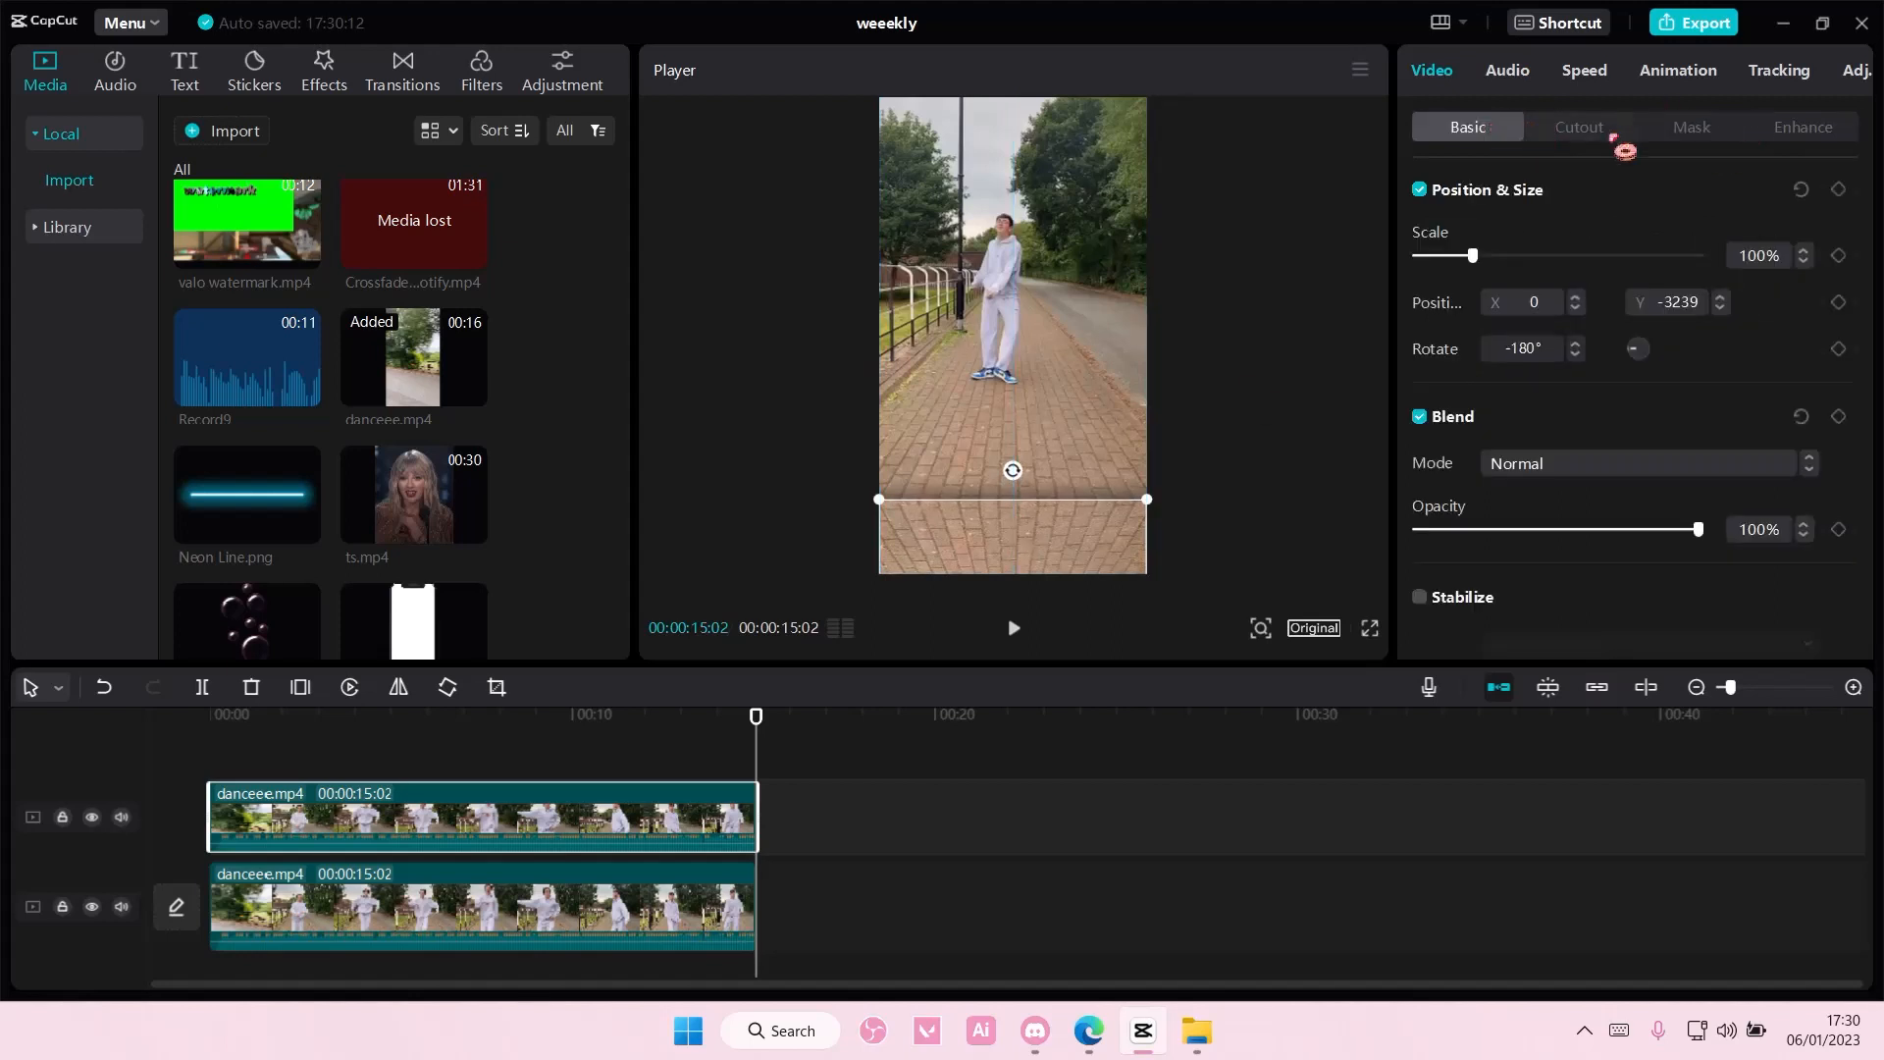
left_click(1621, 137)
left_click(1708, 137)
left_click(1547, 268)
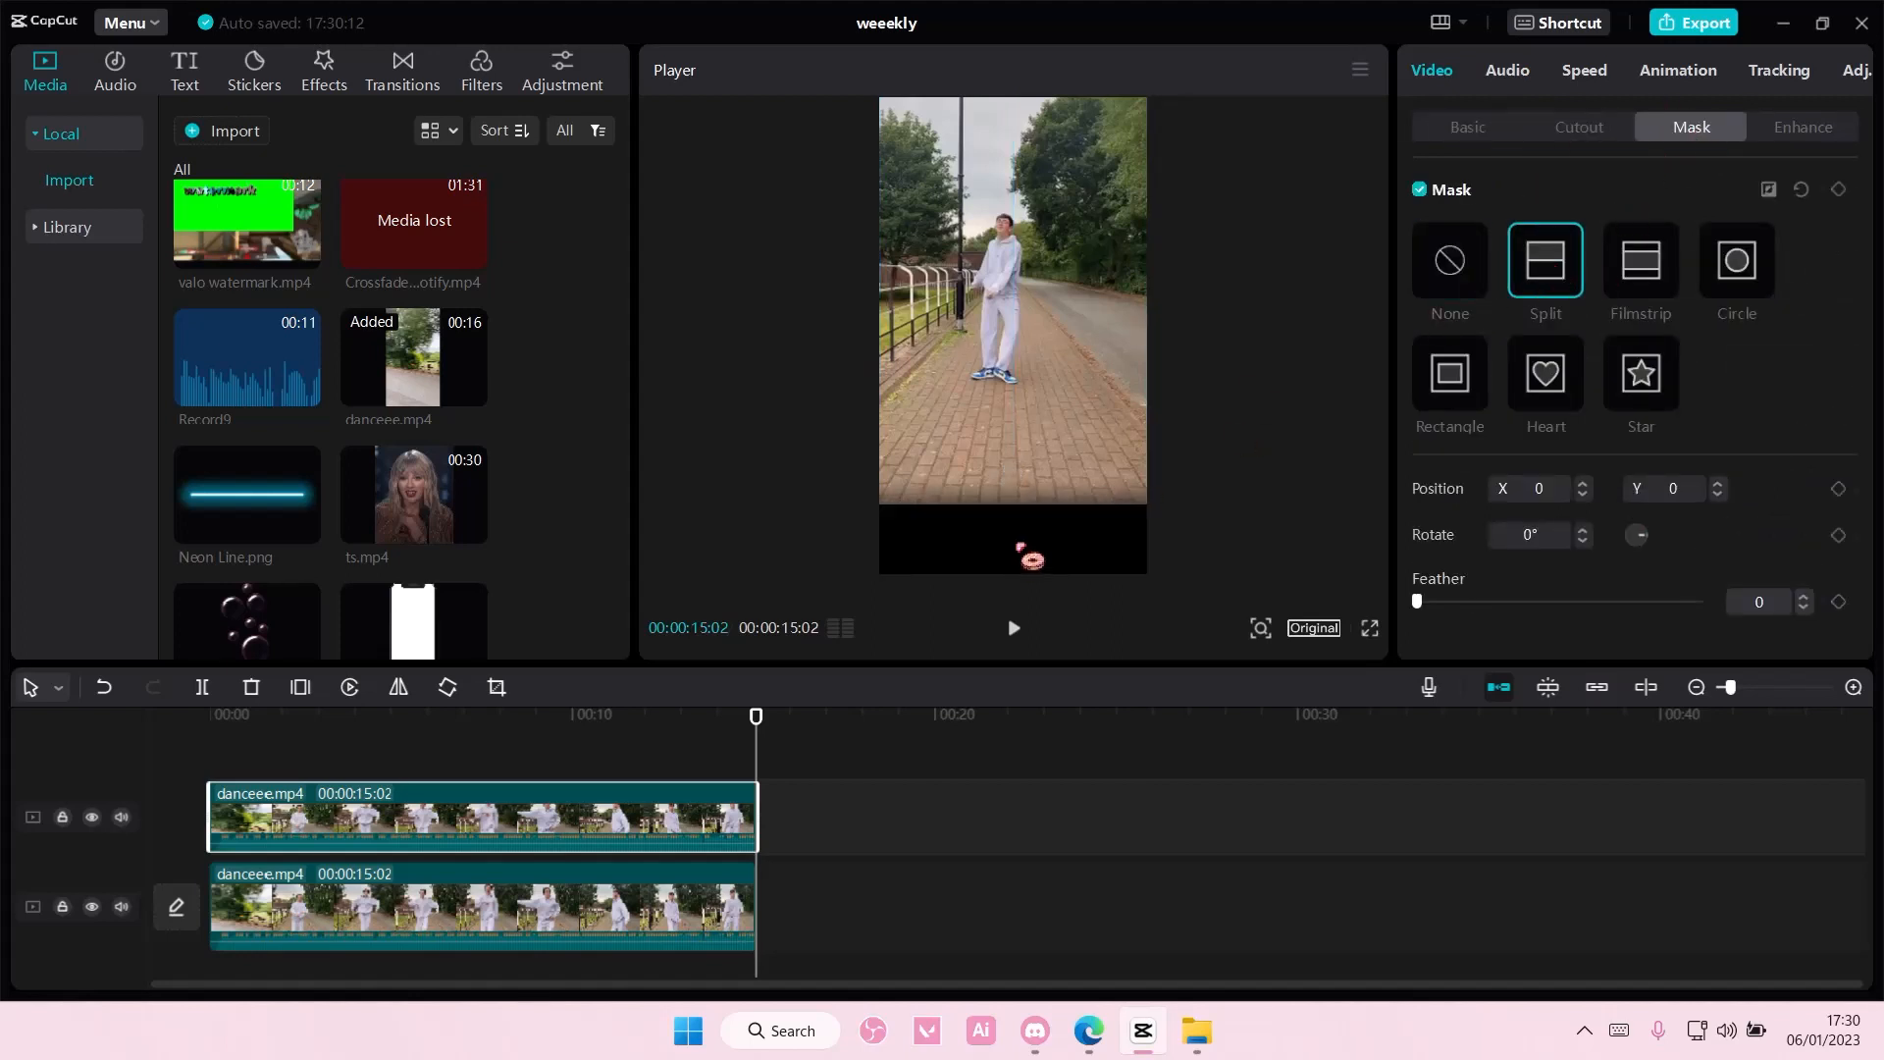
key("ctrl+z")
Raise the flipped duplicate into view and give it a Split mask at X 36, Y -512, with 0° rotation and a feather of 11
left_click_drag(1021, 568, 1093, 284)
left_click(1550, 253)
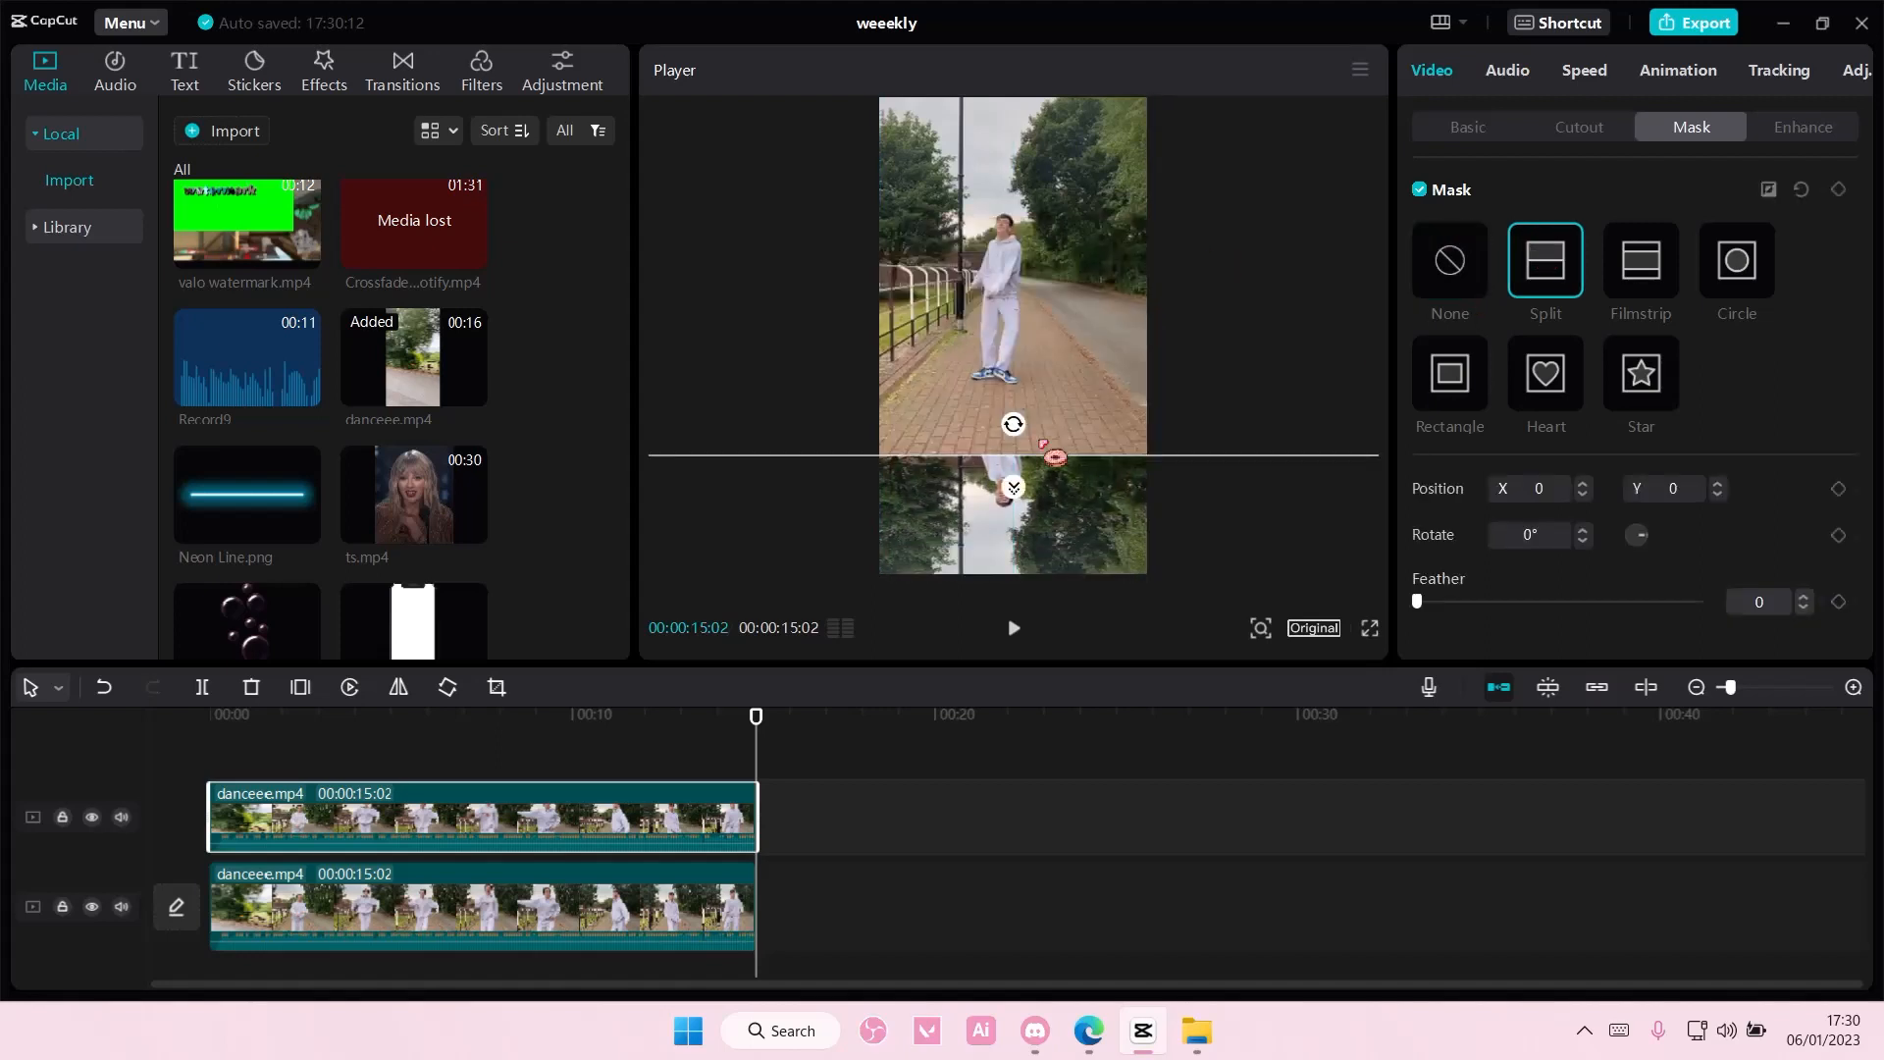
left_click_drag(1014, 424, 1004, 352)
key("ctrl+z")
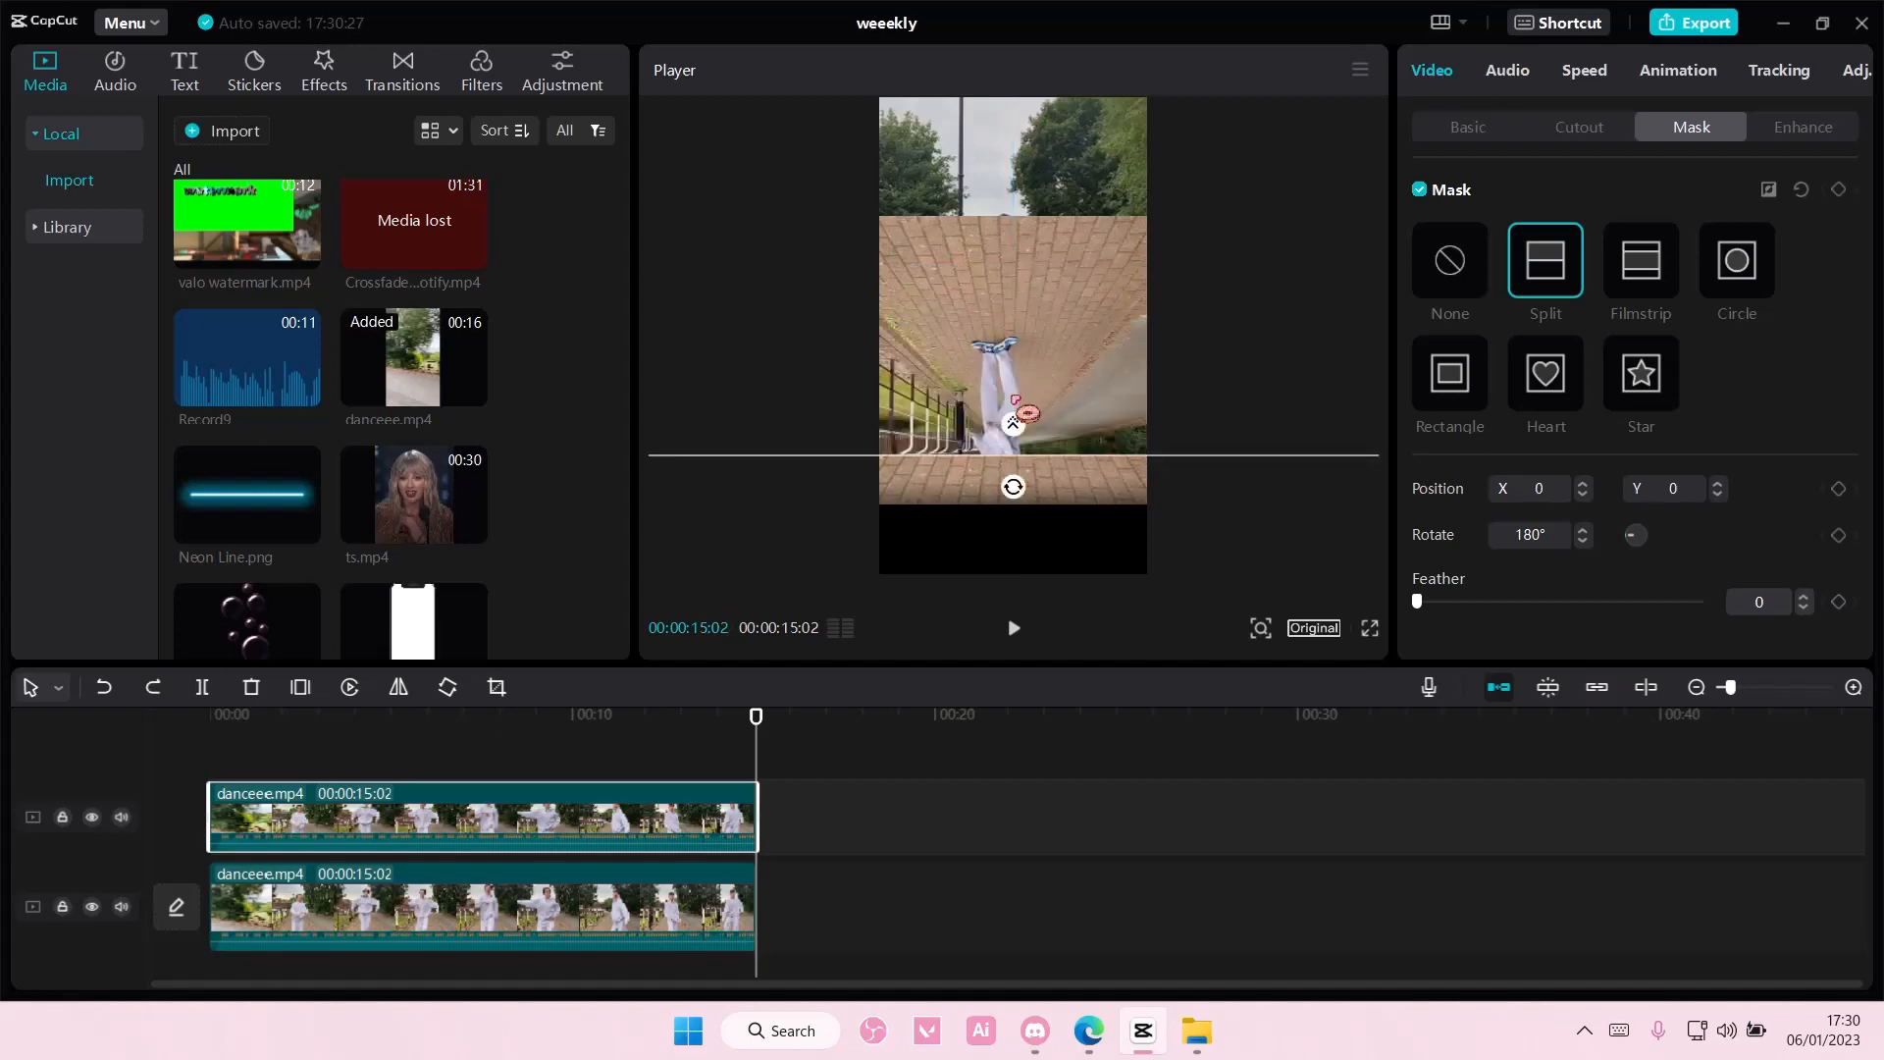
left_click_drag(1006, 490, 1055, 189)
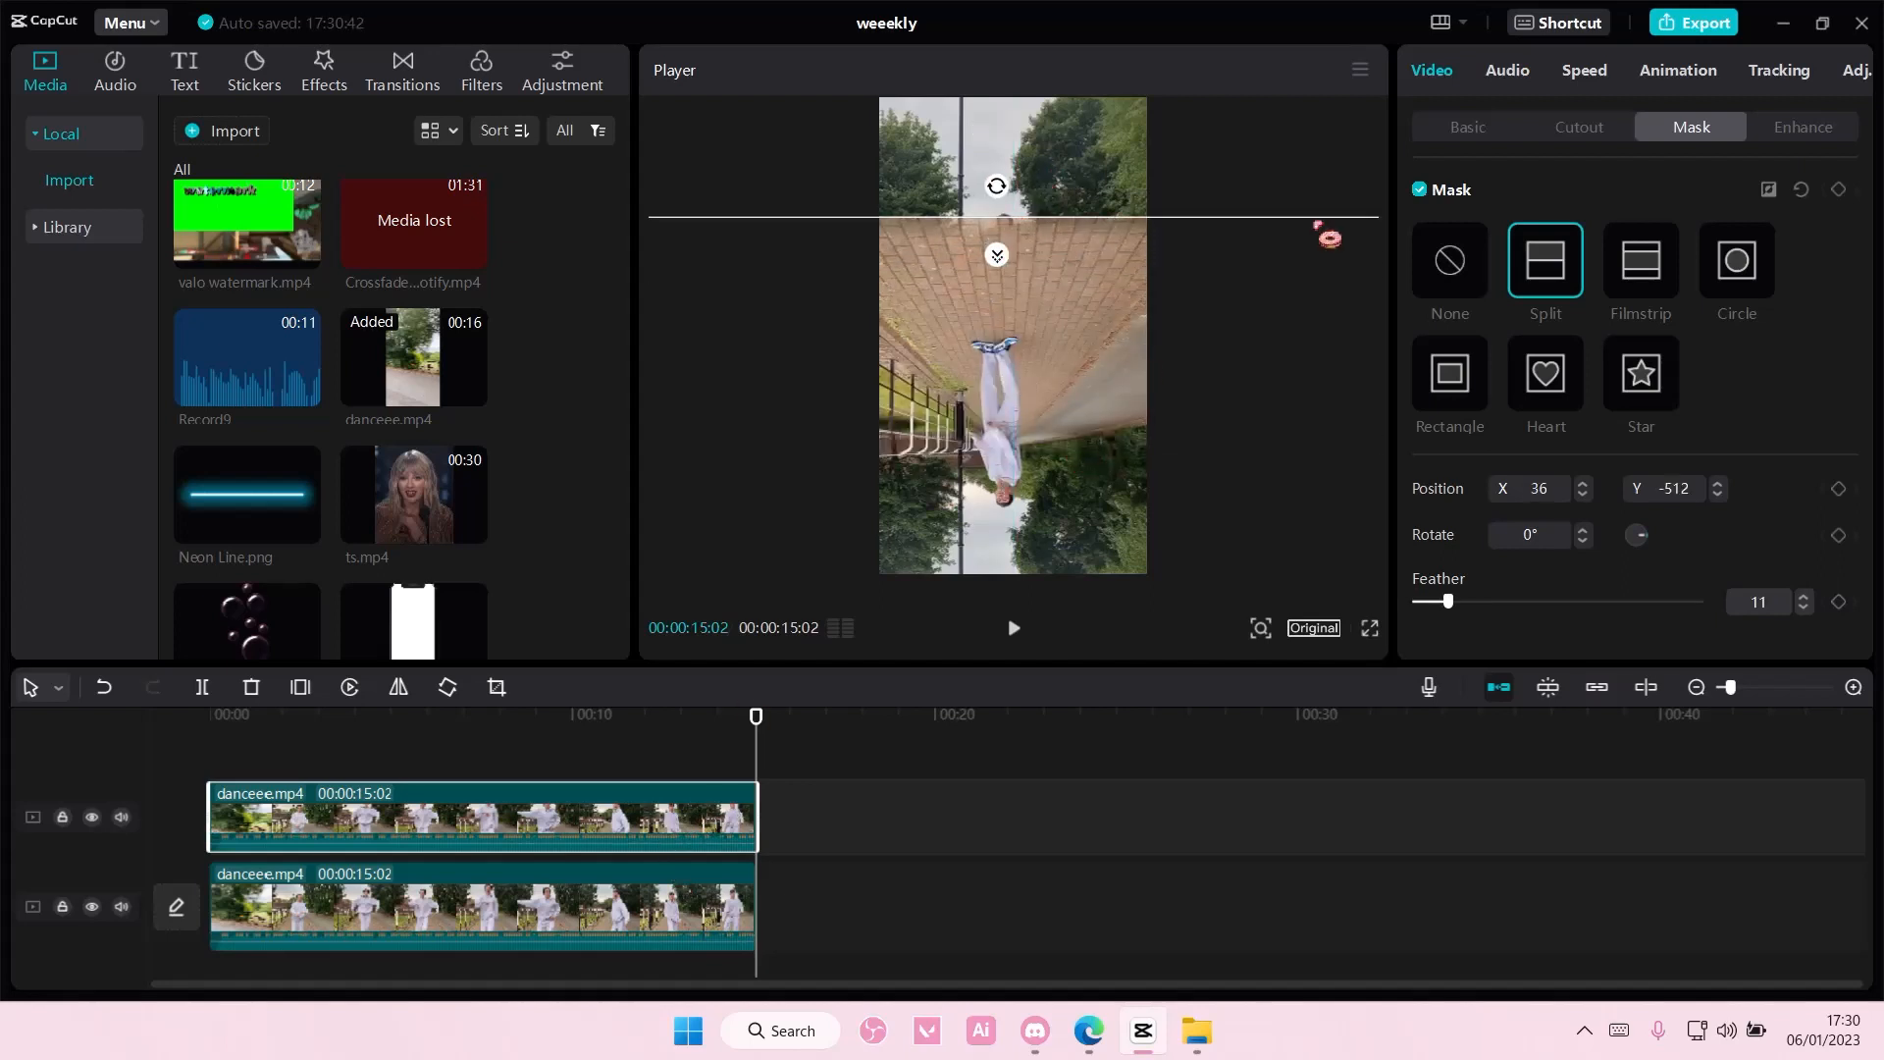
Lower the flipped duplicate to Y -3173 so it meets the bottom edge of the original picture
left_click(1468, 127)
left_click_drag(1240, 257, 1109, 606)
left_click(835, 774)
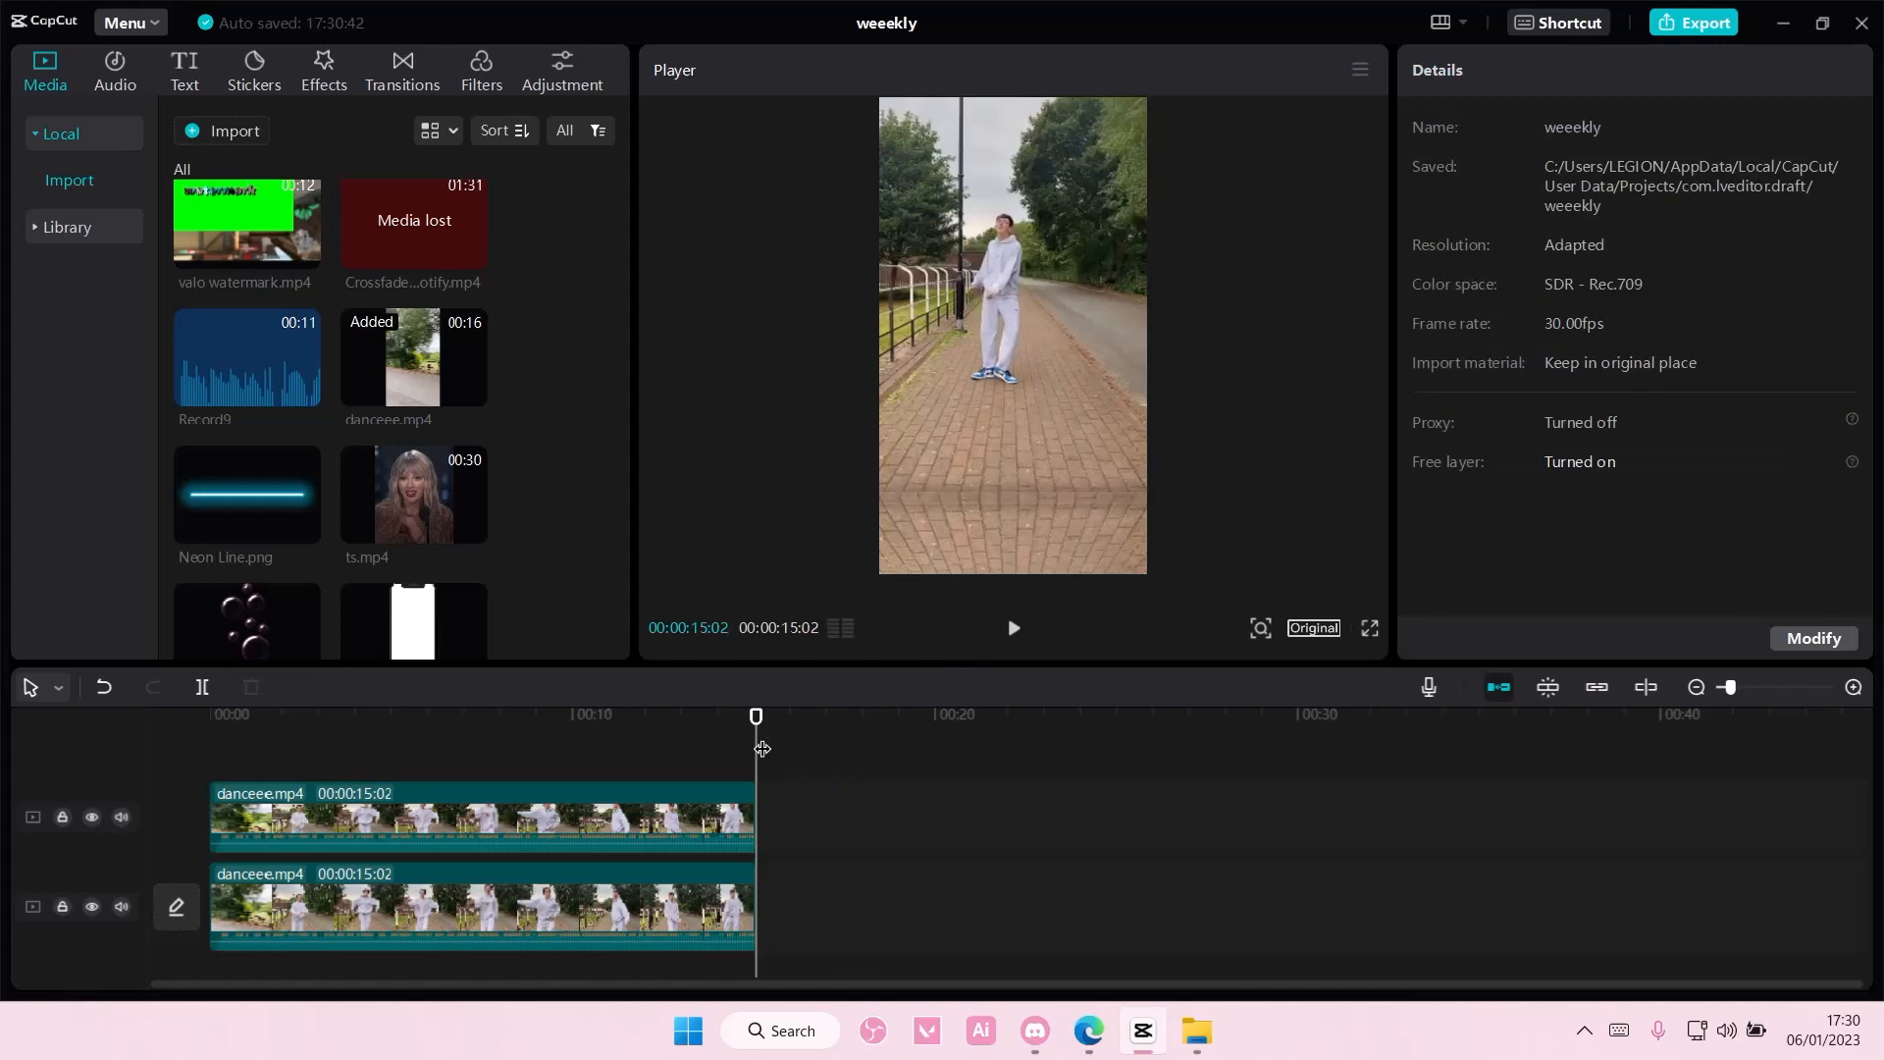
Return the playhead to the start of the timeline and mute both video tracks
left_click_drag(757, 750, 165, 774)
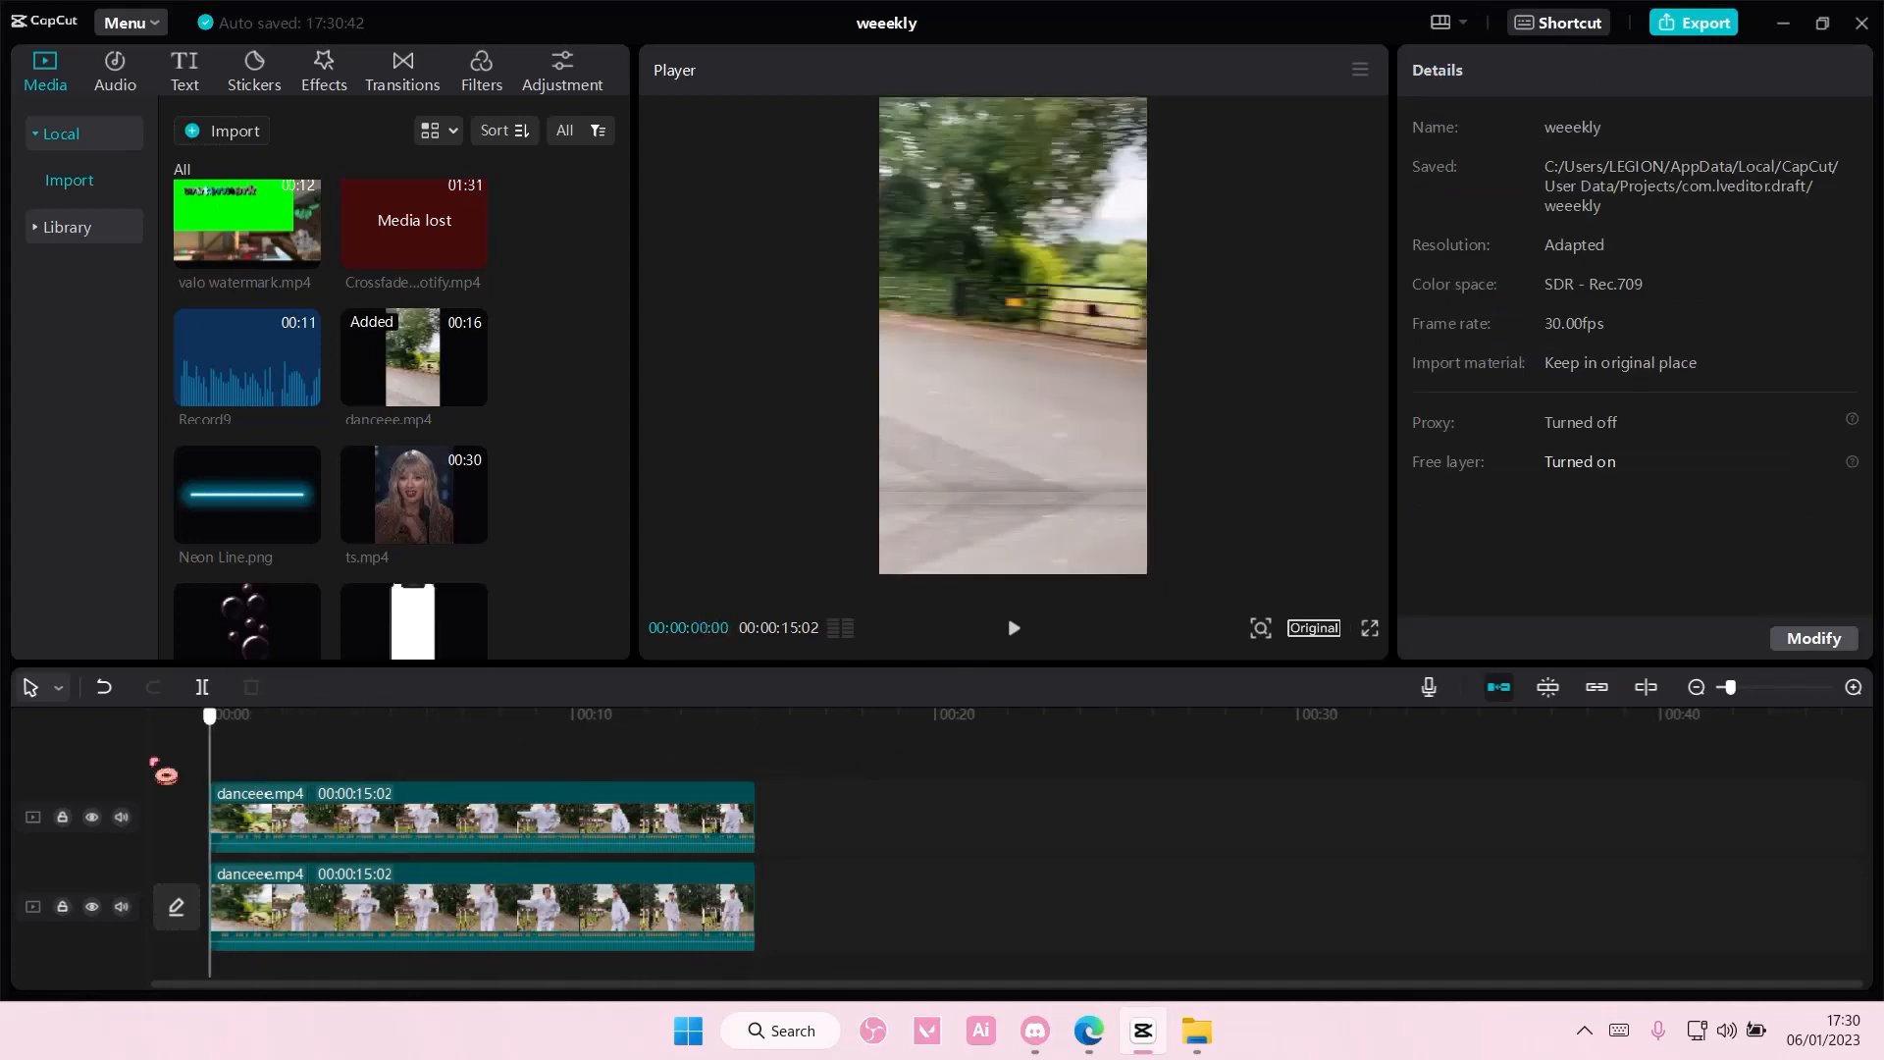
left_click(121, 906)
left_click(122, 816)
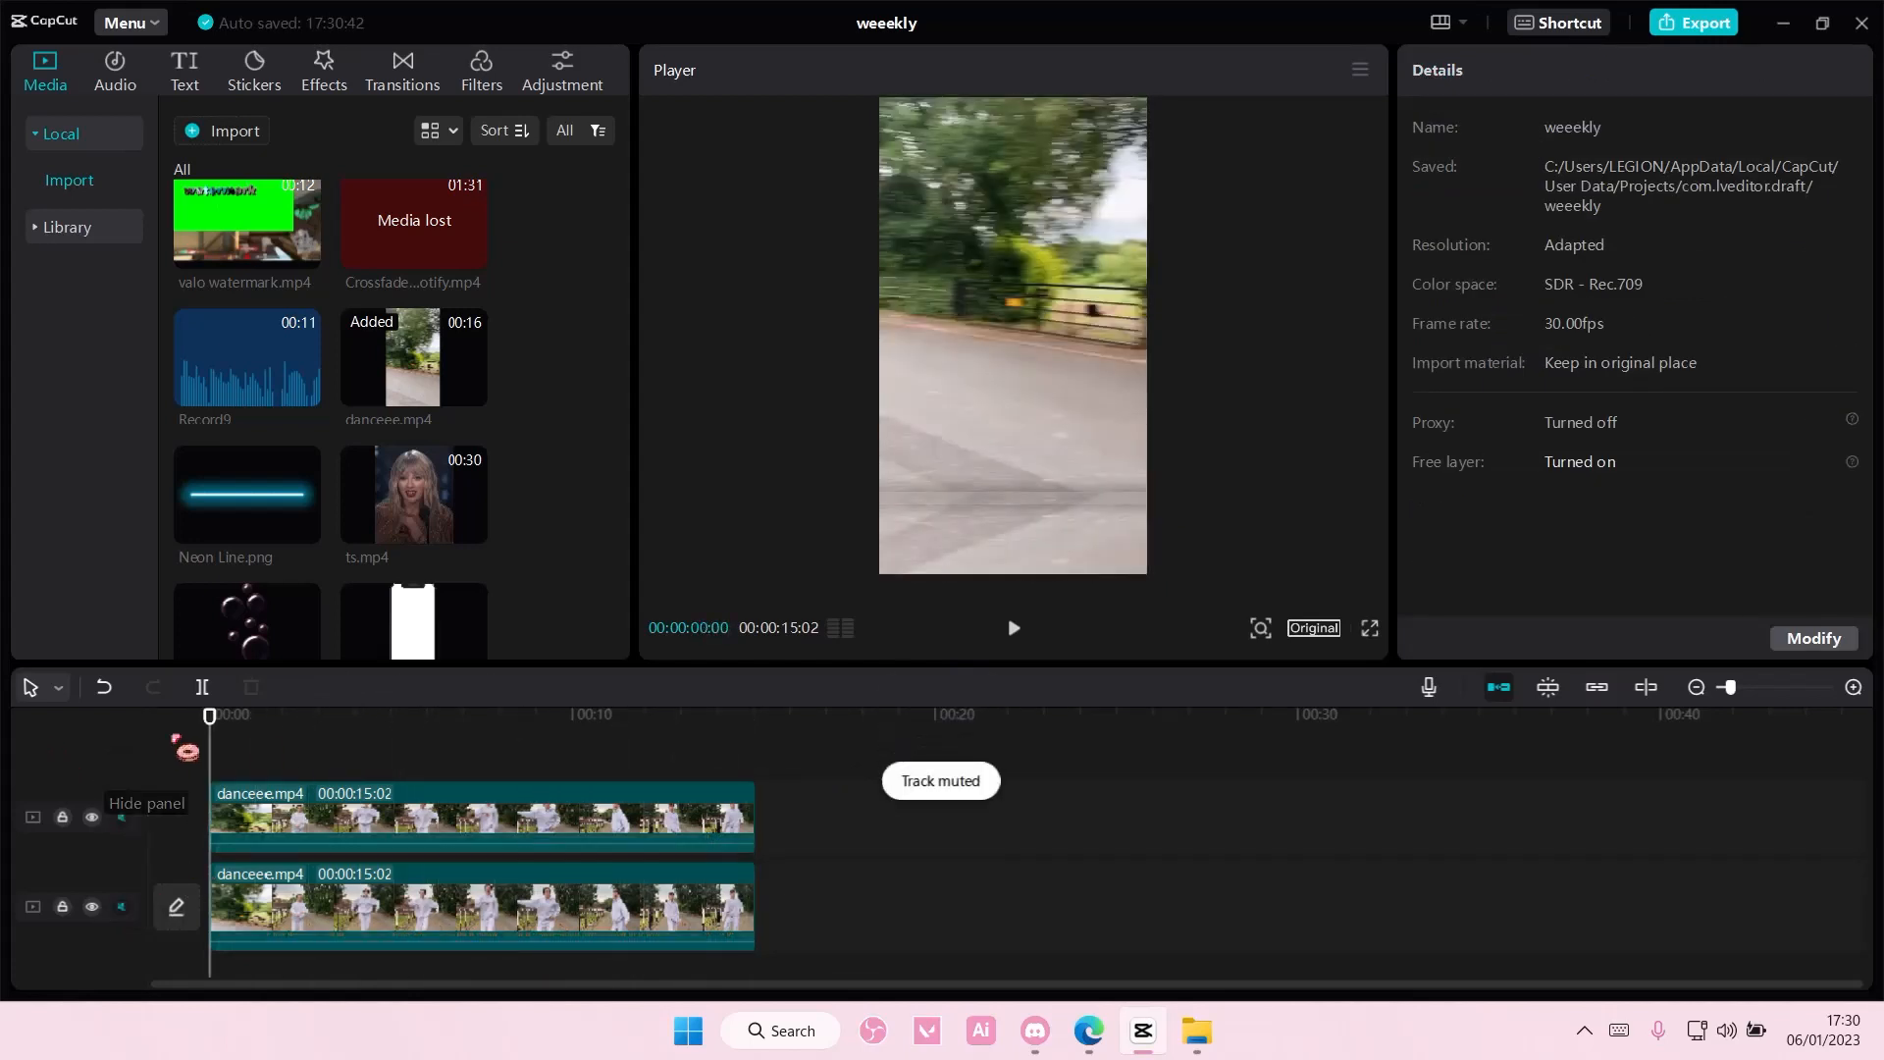
Place the playhead at 00:00:02:04 and add the Ripple Distortion effect from the Distortion category
left_click_drag(216, 747, 286, 756)
left_click(311, 89)
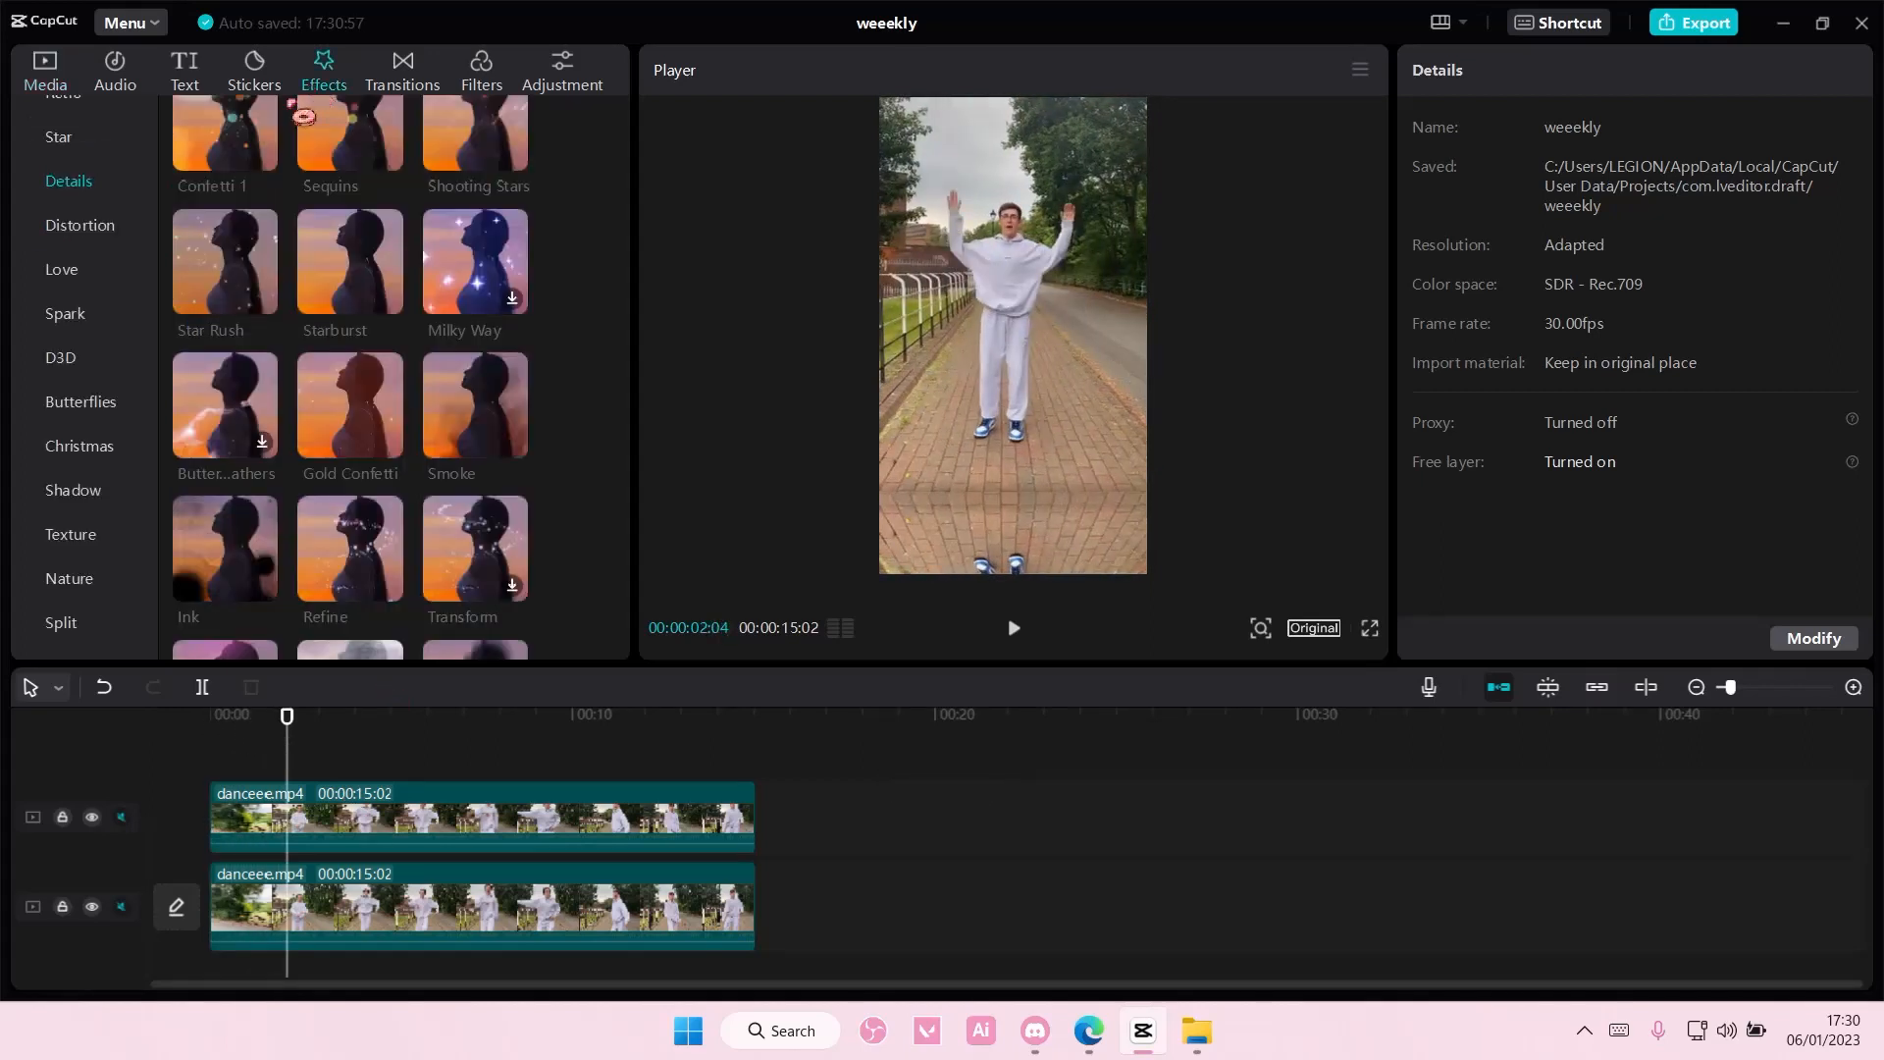
left_click(84, 234)
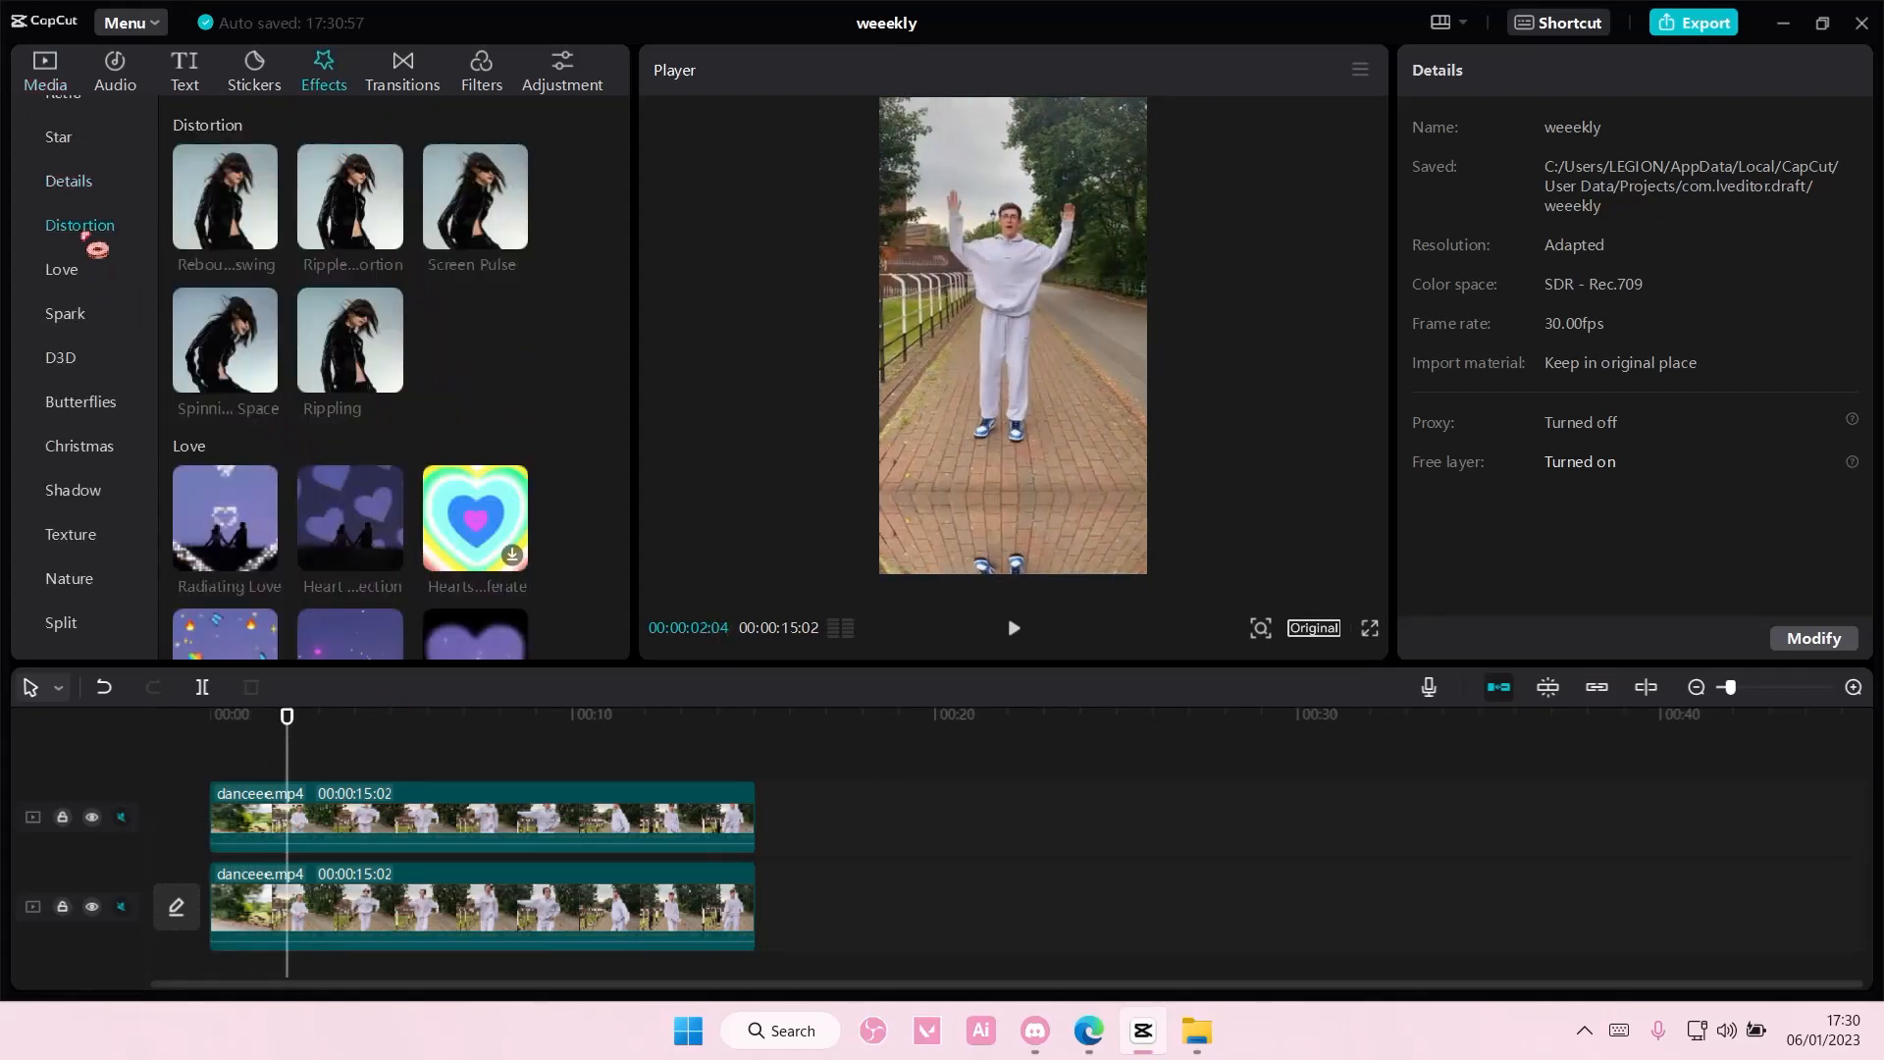
mouse_move(310, 209)
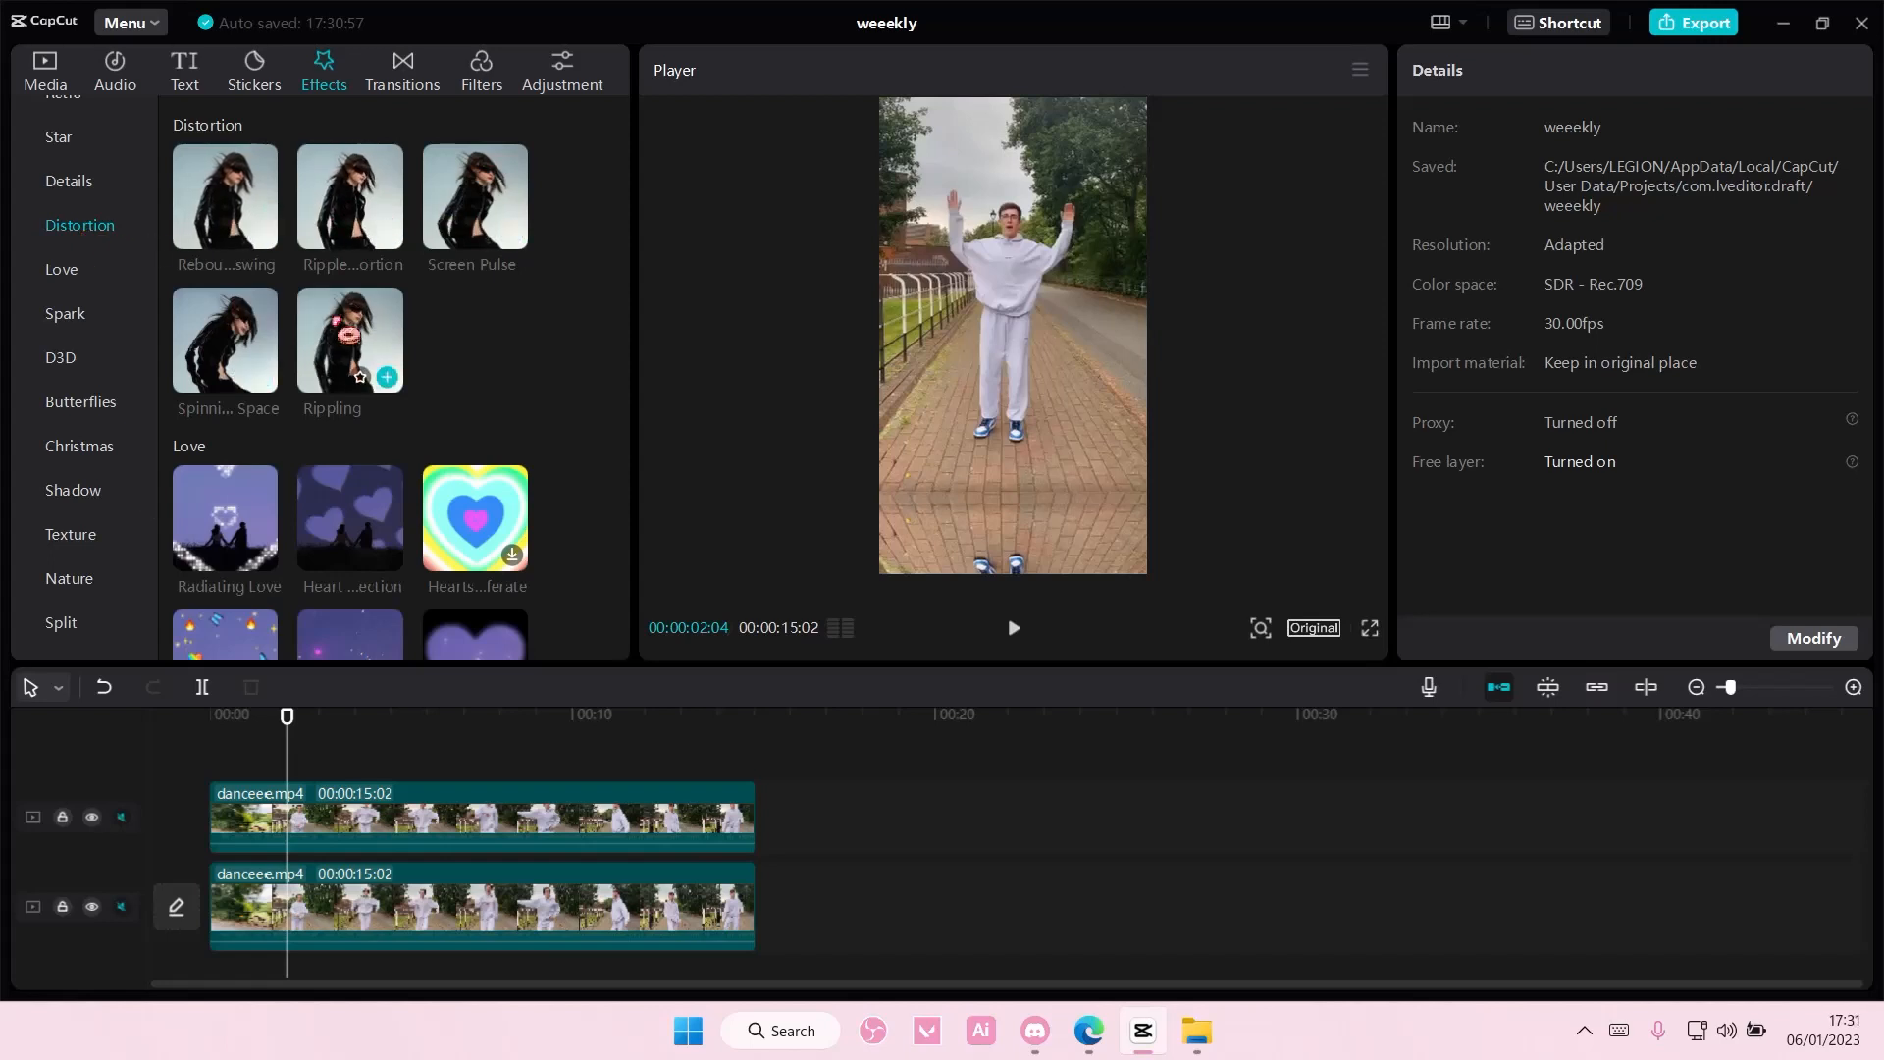
left_click(386, 234)
Stretch the Ripple Distortion effect over the clips' full length and set its Blur to 63 and Twist to 48
left_click_drag(334, 813, 757, 795)
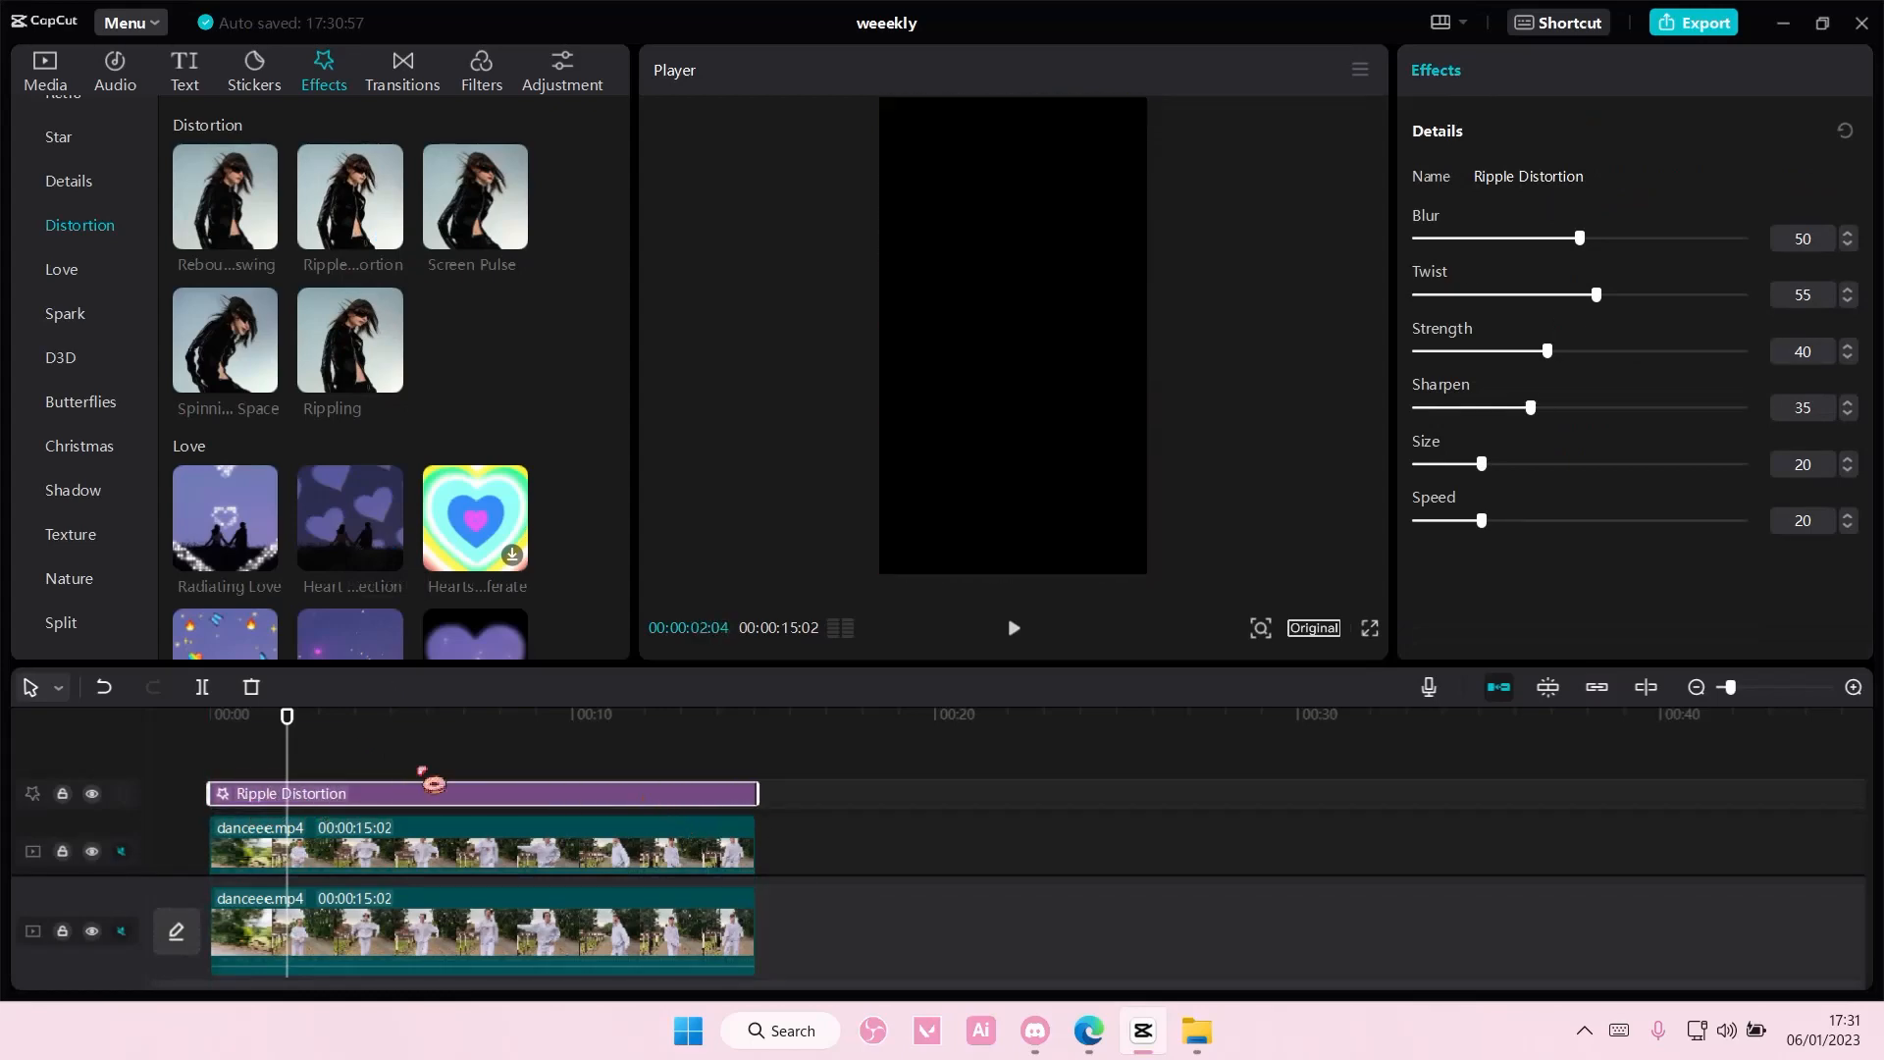
mouse_move(287, 765)
left_mouse_down()
mouse_move(208, 765)
mouse_move(291, 766)
left_mouse_up()
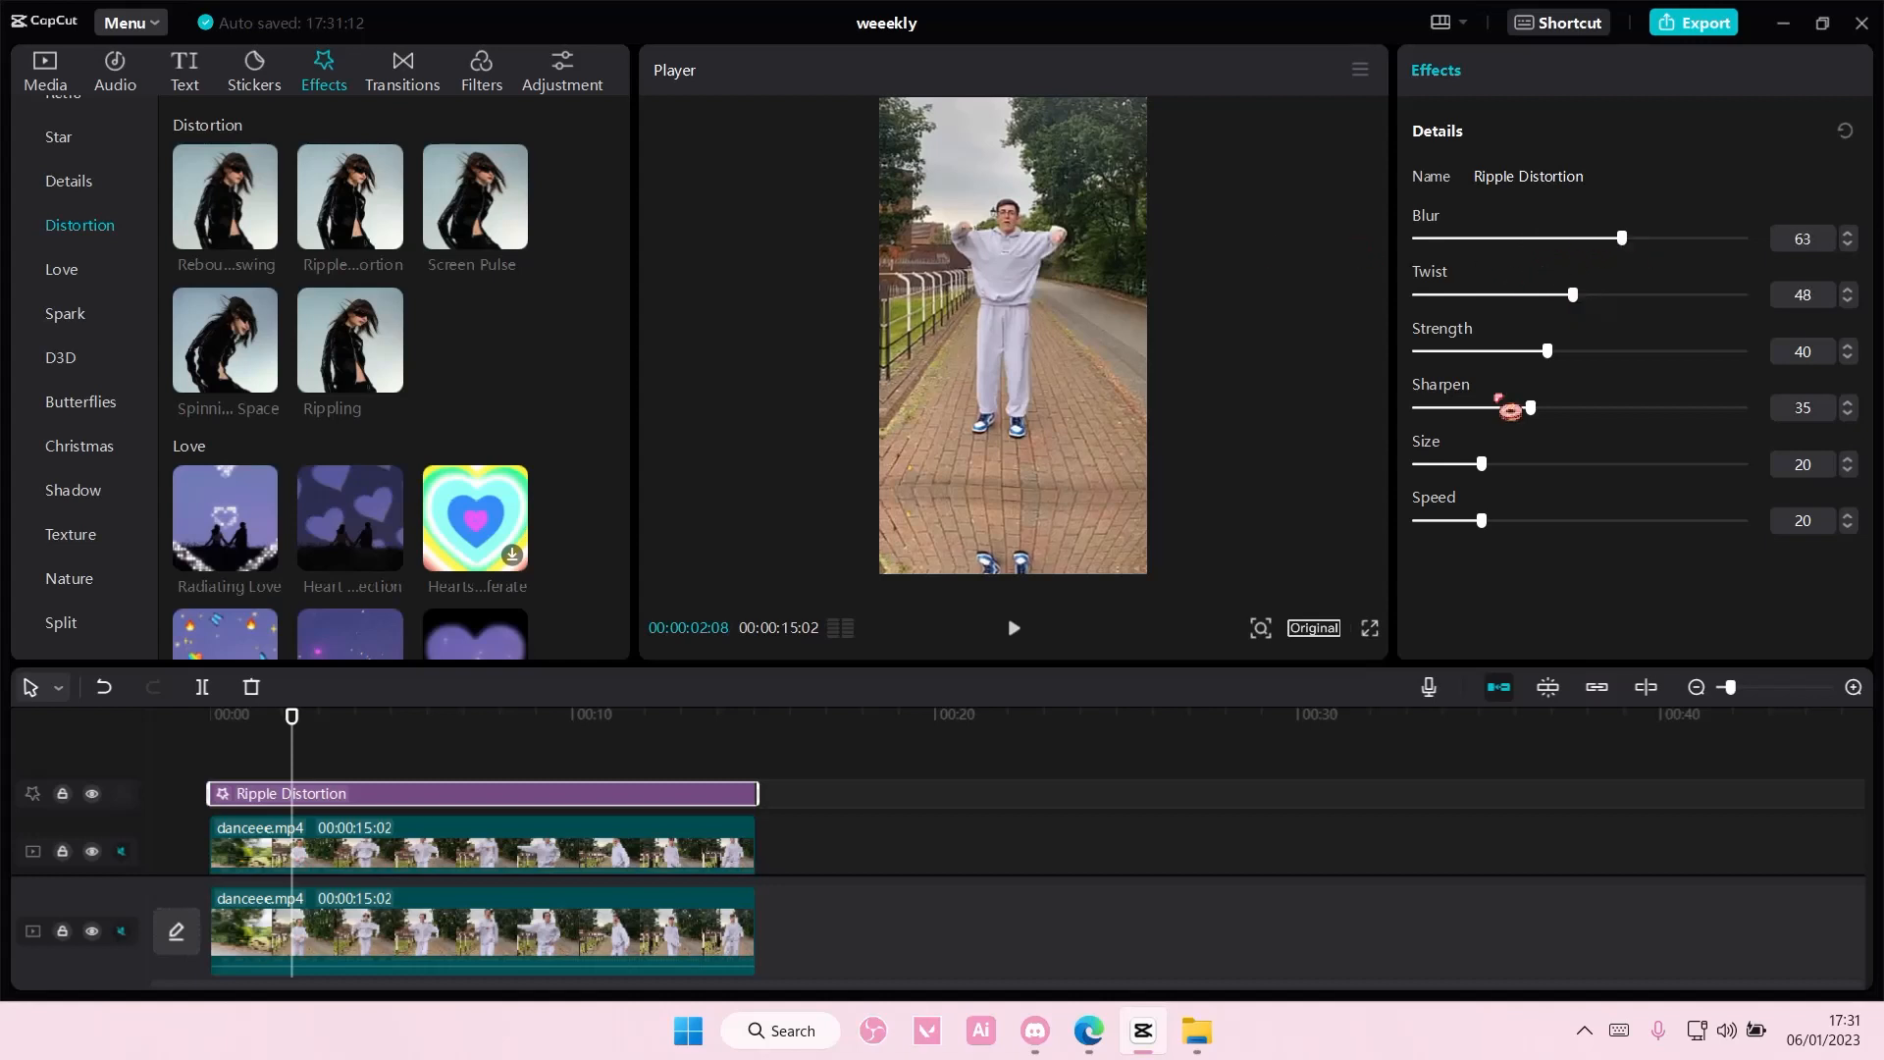
Move the flipped duplicate and its Ripple Distortion together past the end of the lower clip, and place the playhead at 00:00:26:06
left_click(644, 795)
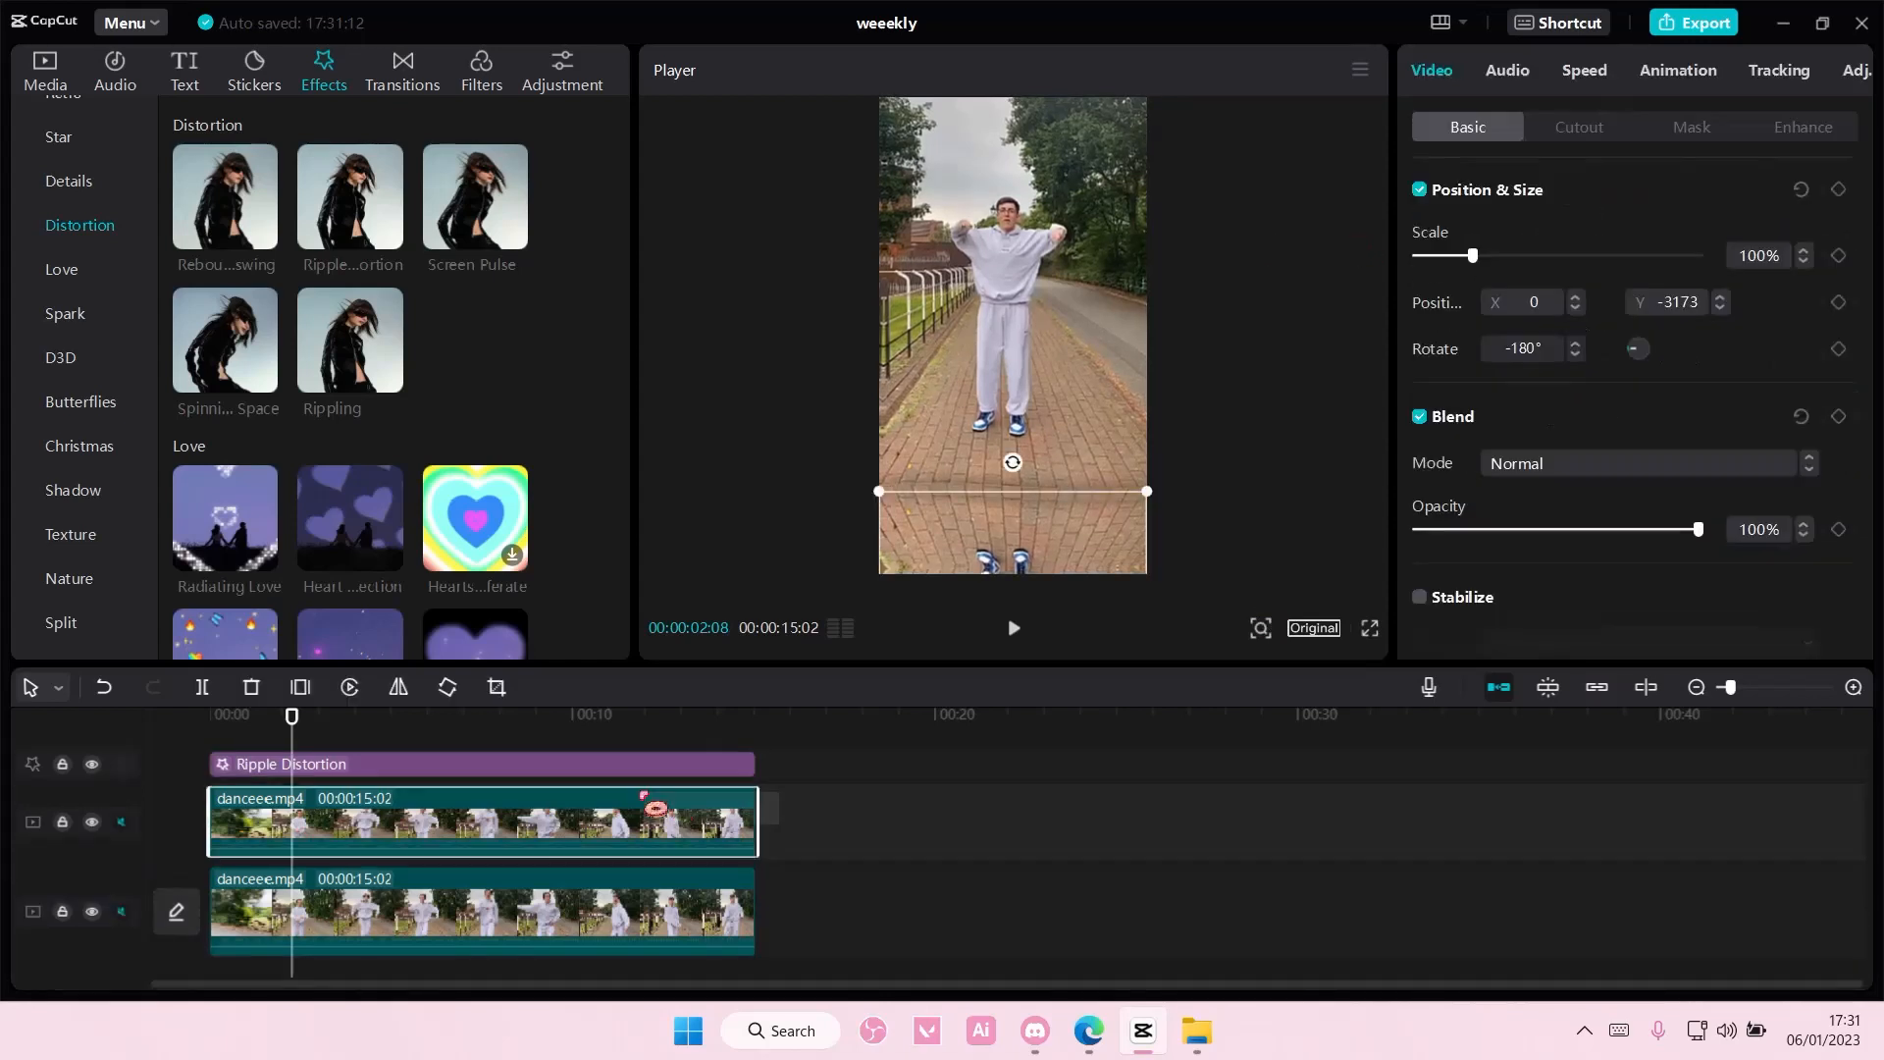
left_click(628, 771, "ctrl")
left_click_drag(601, 815, 1136, 802)
left_click_drag(863, 735, 1166, 769)
Set the Ripple Distortion effect's Strength to 21 and Sharpen to 38
left_click(1158, 820)
left_click(1165, 764)
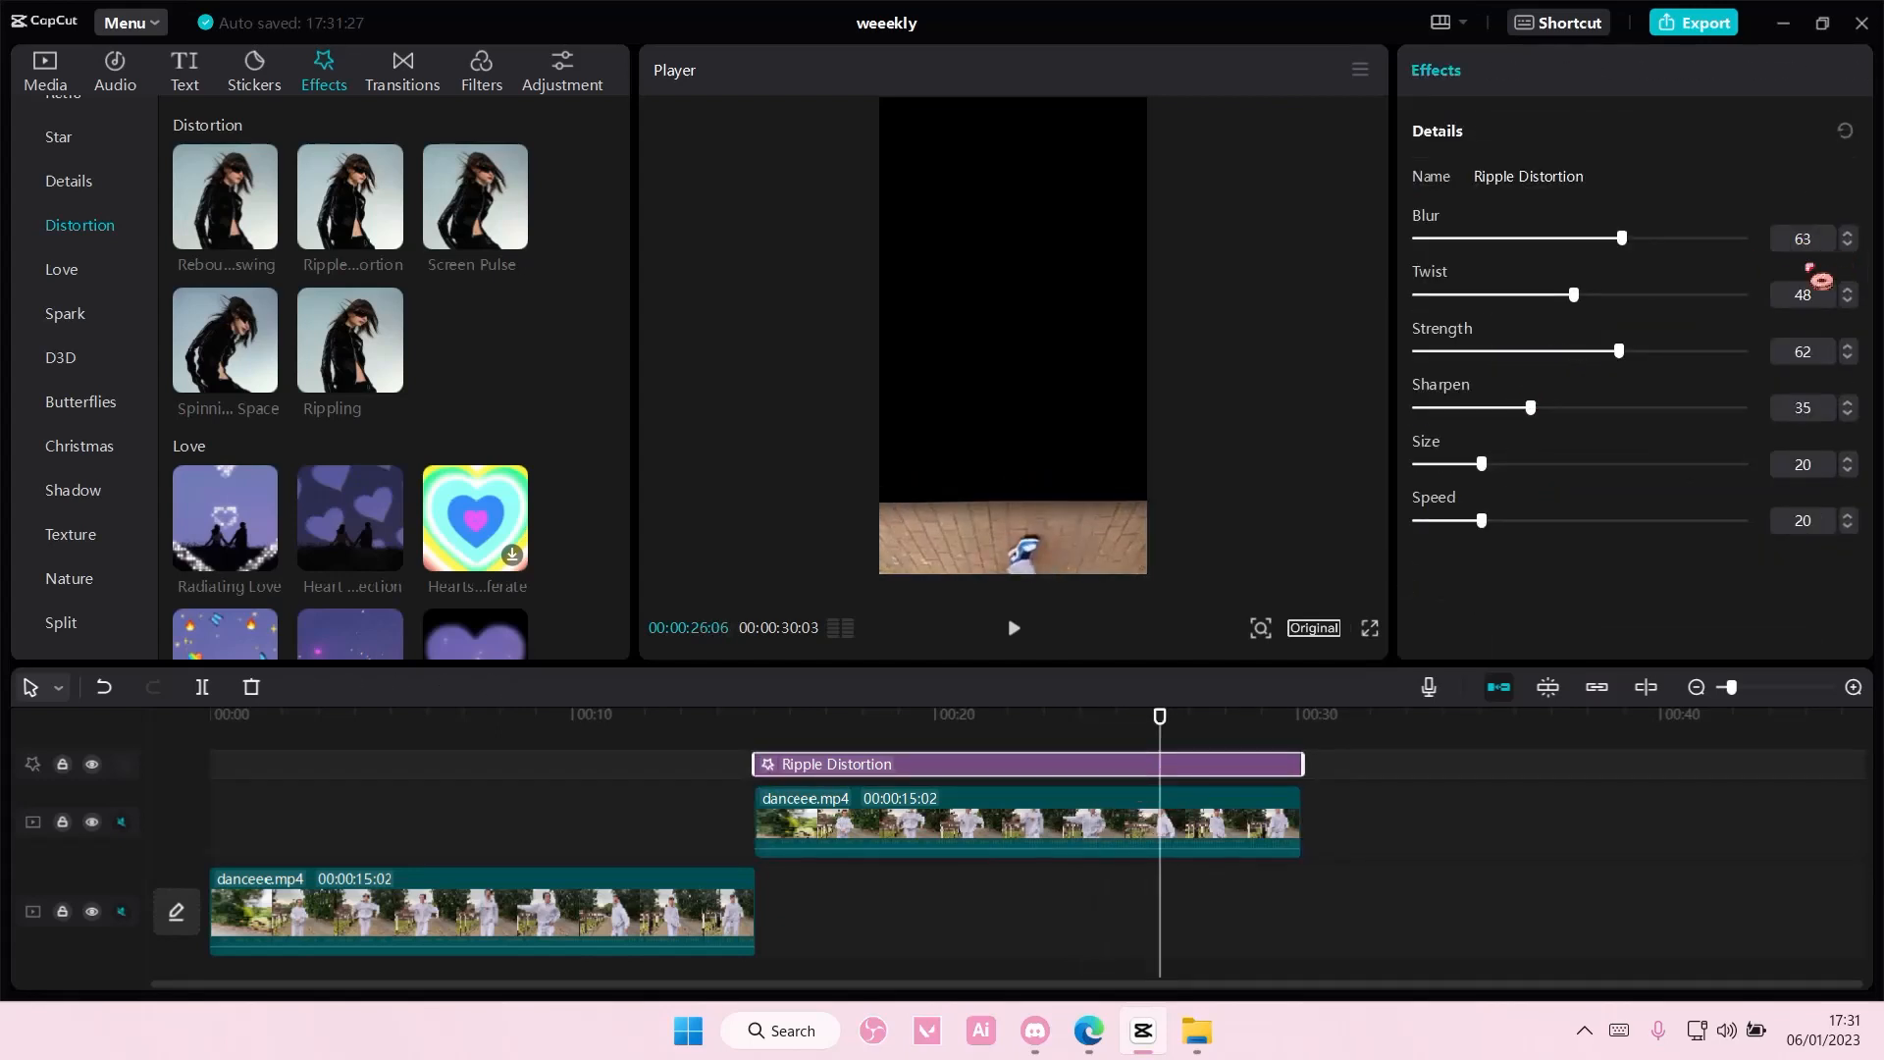
left_click_drag(1569, 352, 1488, 352)
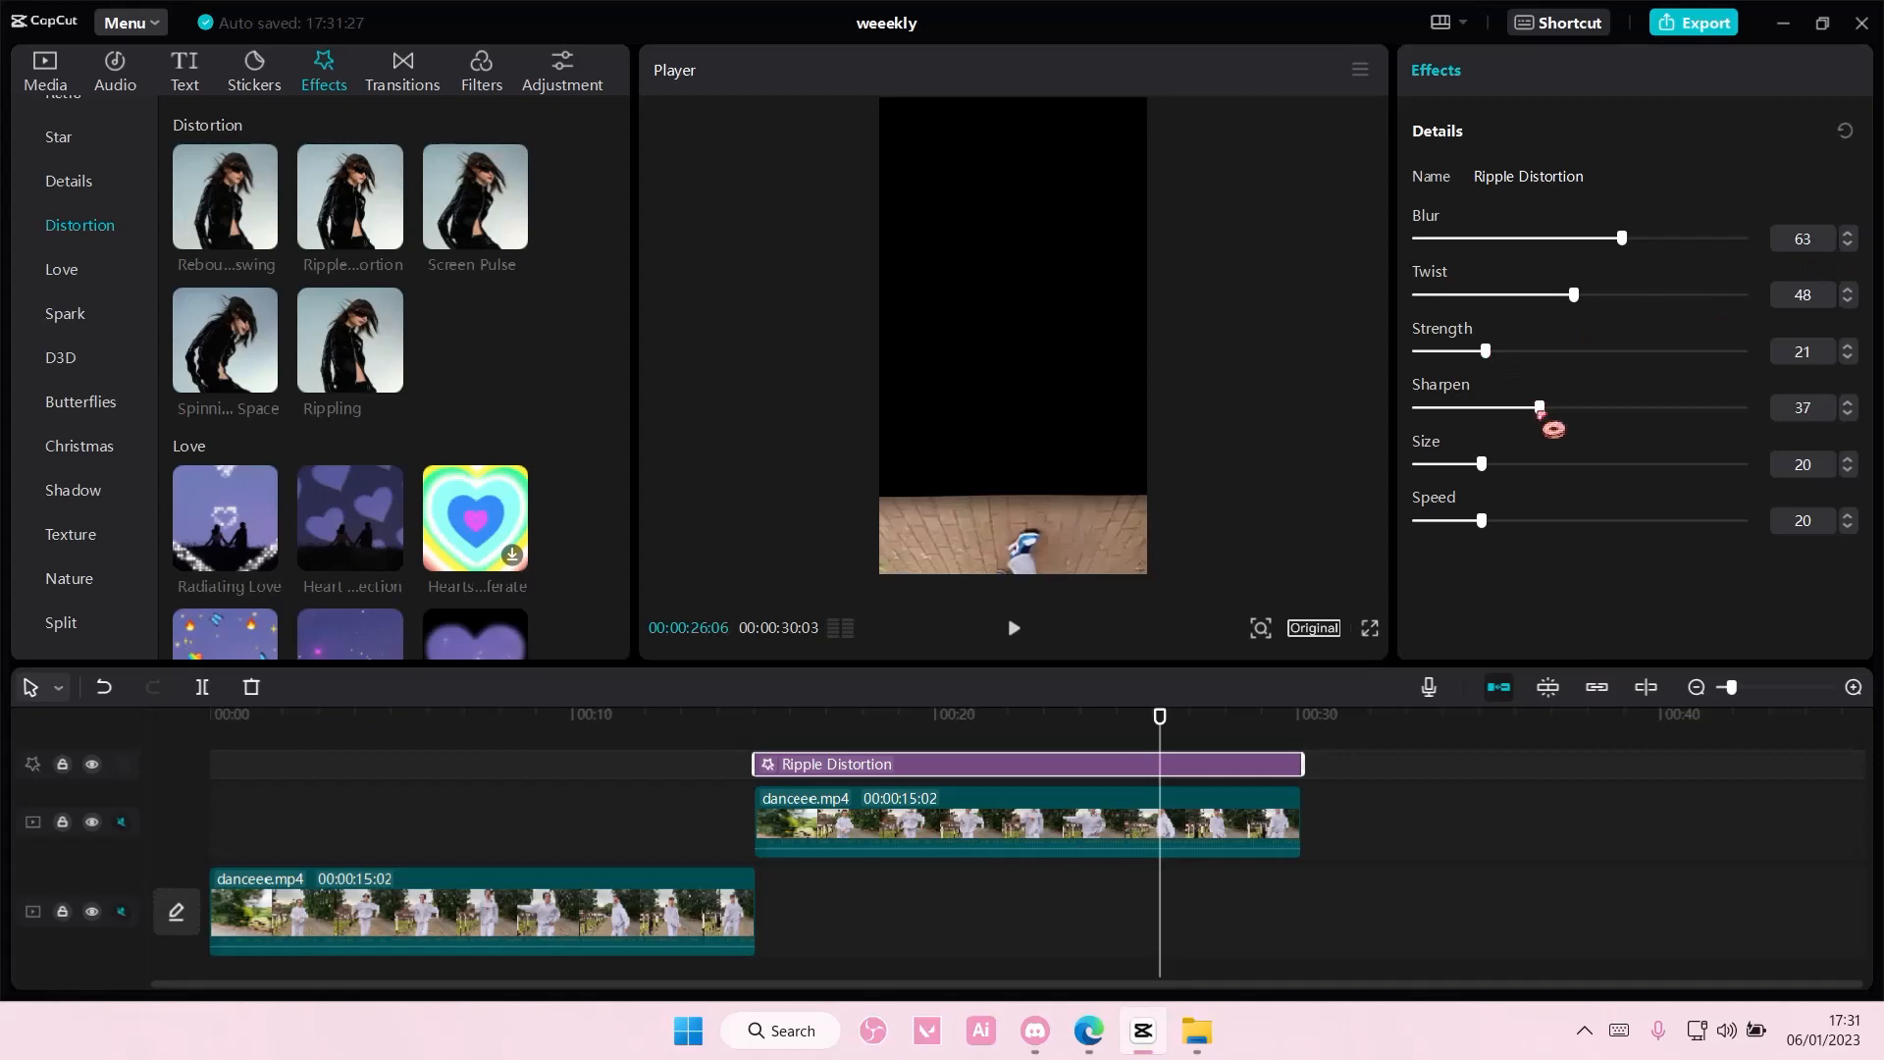
Add the Droplets effect from the Nature category at the playhead
scroll(201, 510, "down", 5)
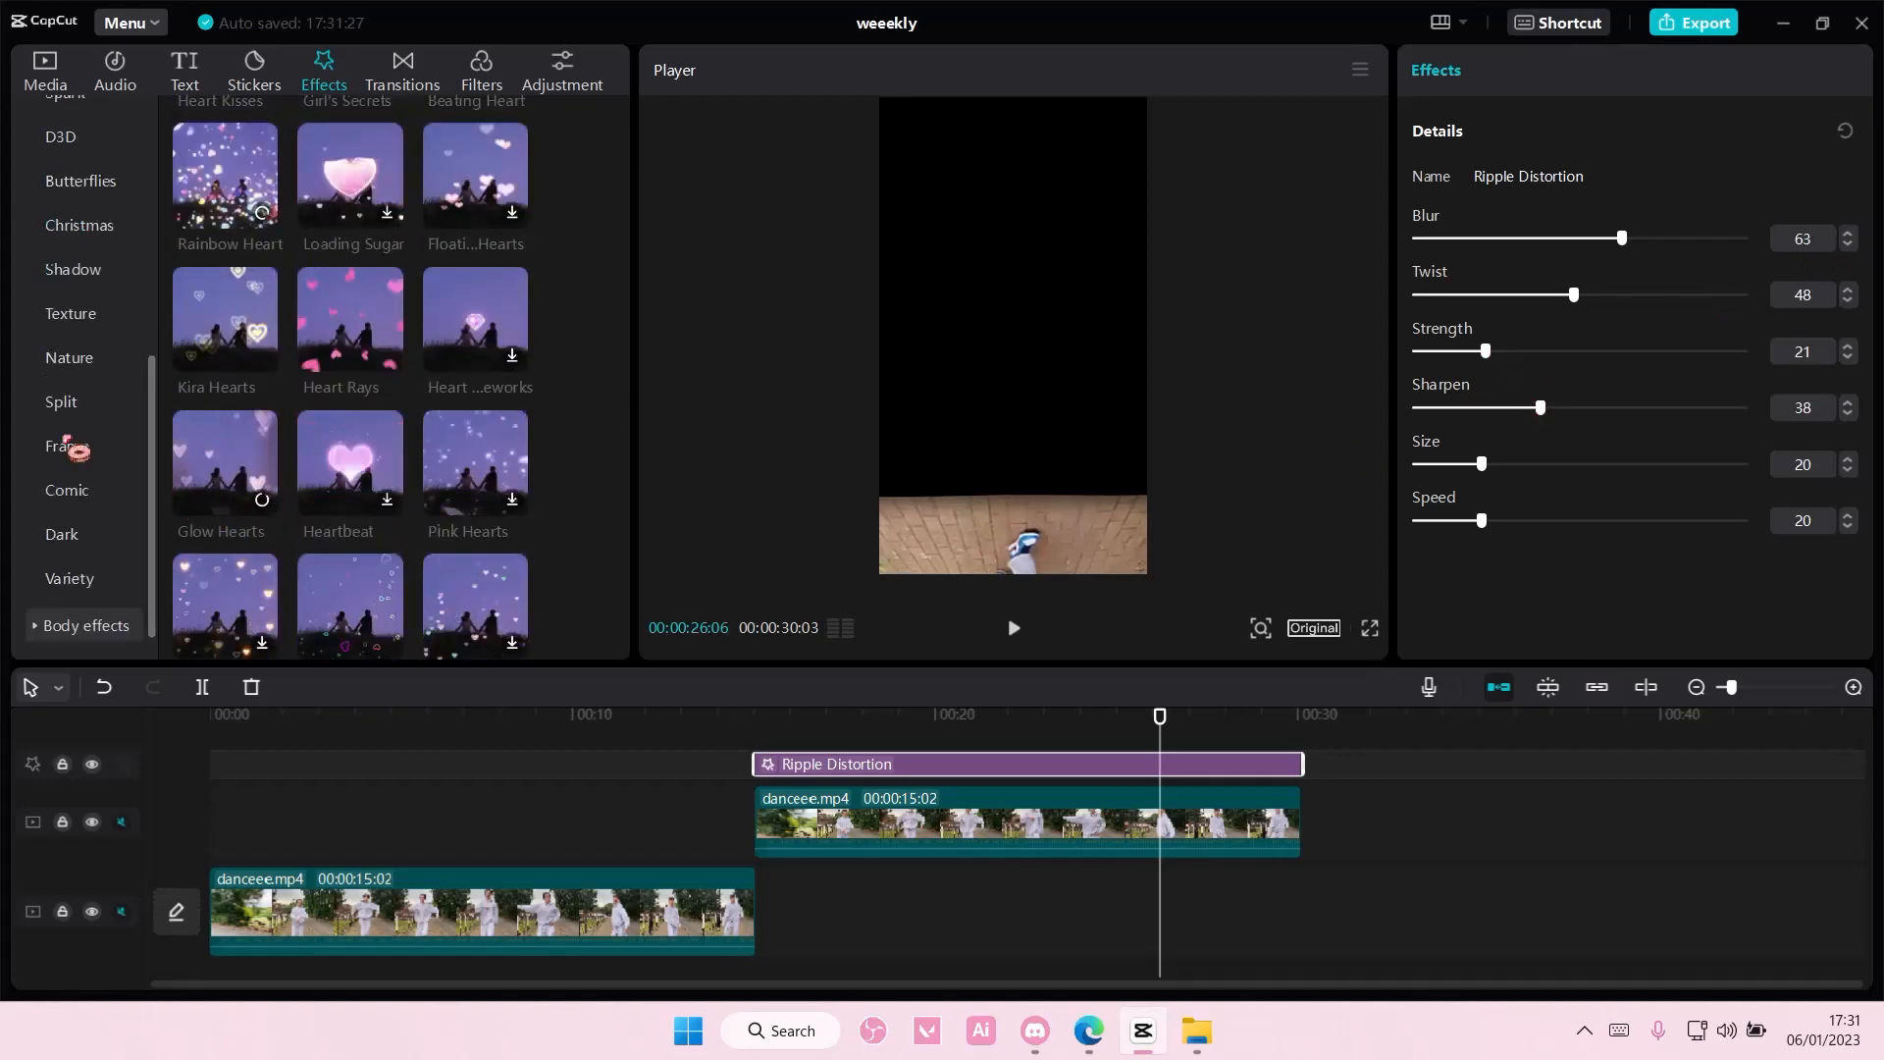
left_click(69, 359)
scroll(420, 434, "down", 1)
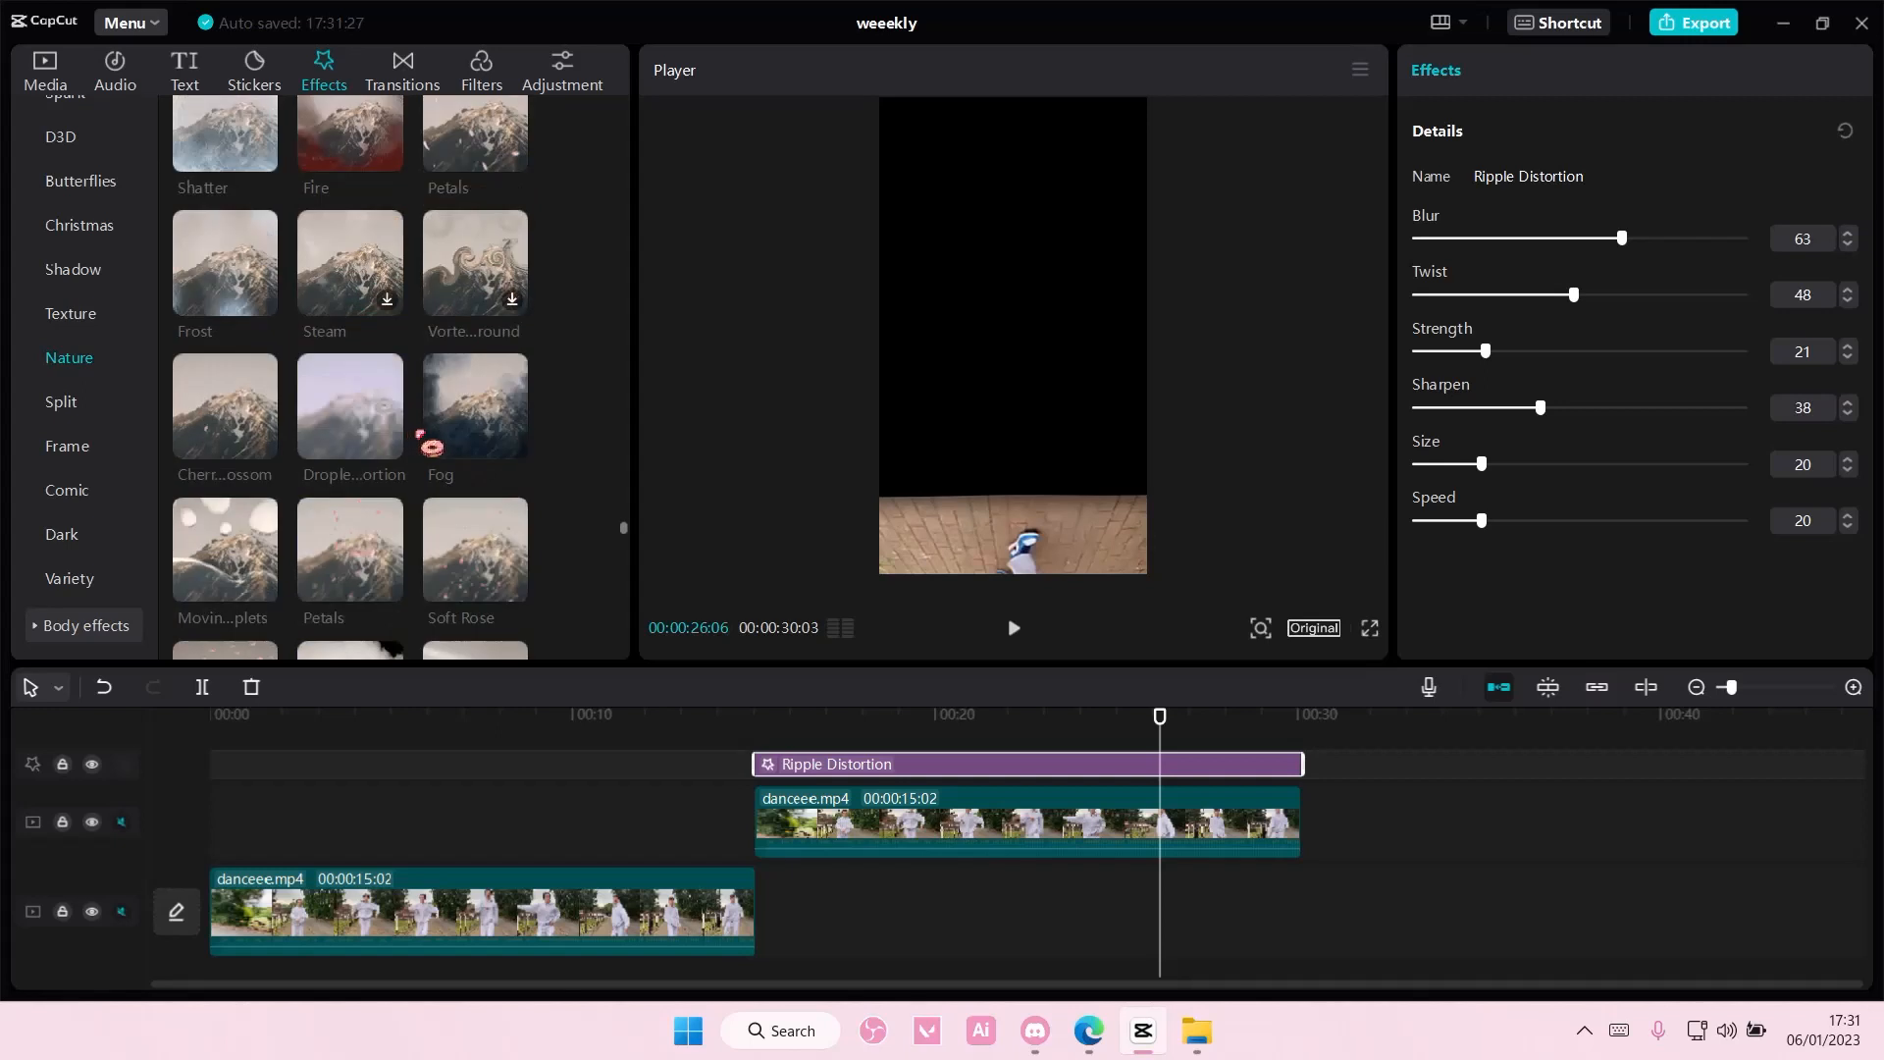
scroll(404, 448, "down", 5)
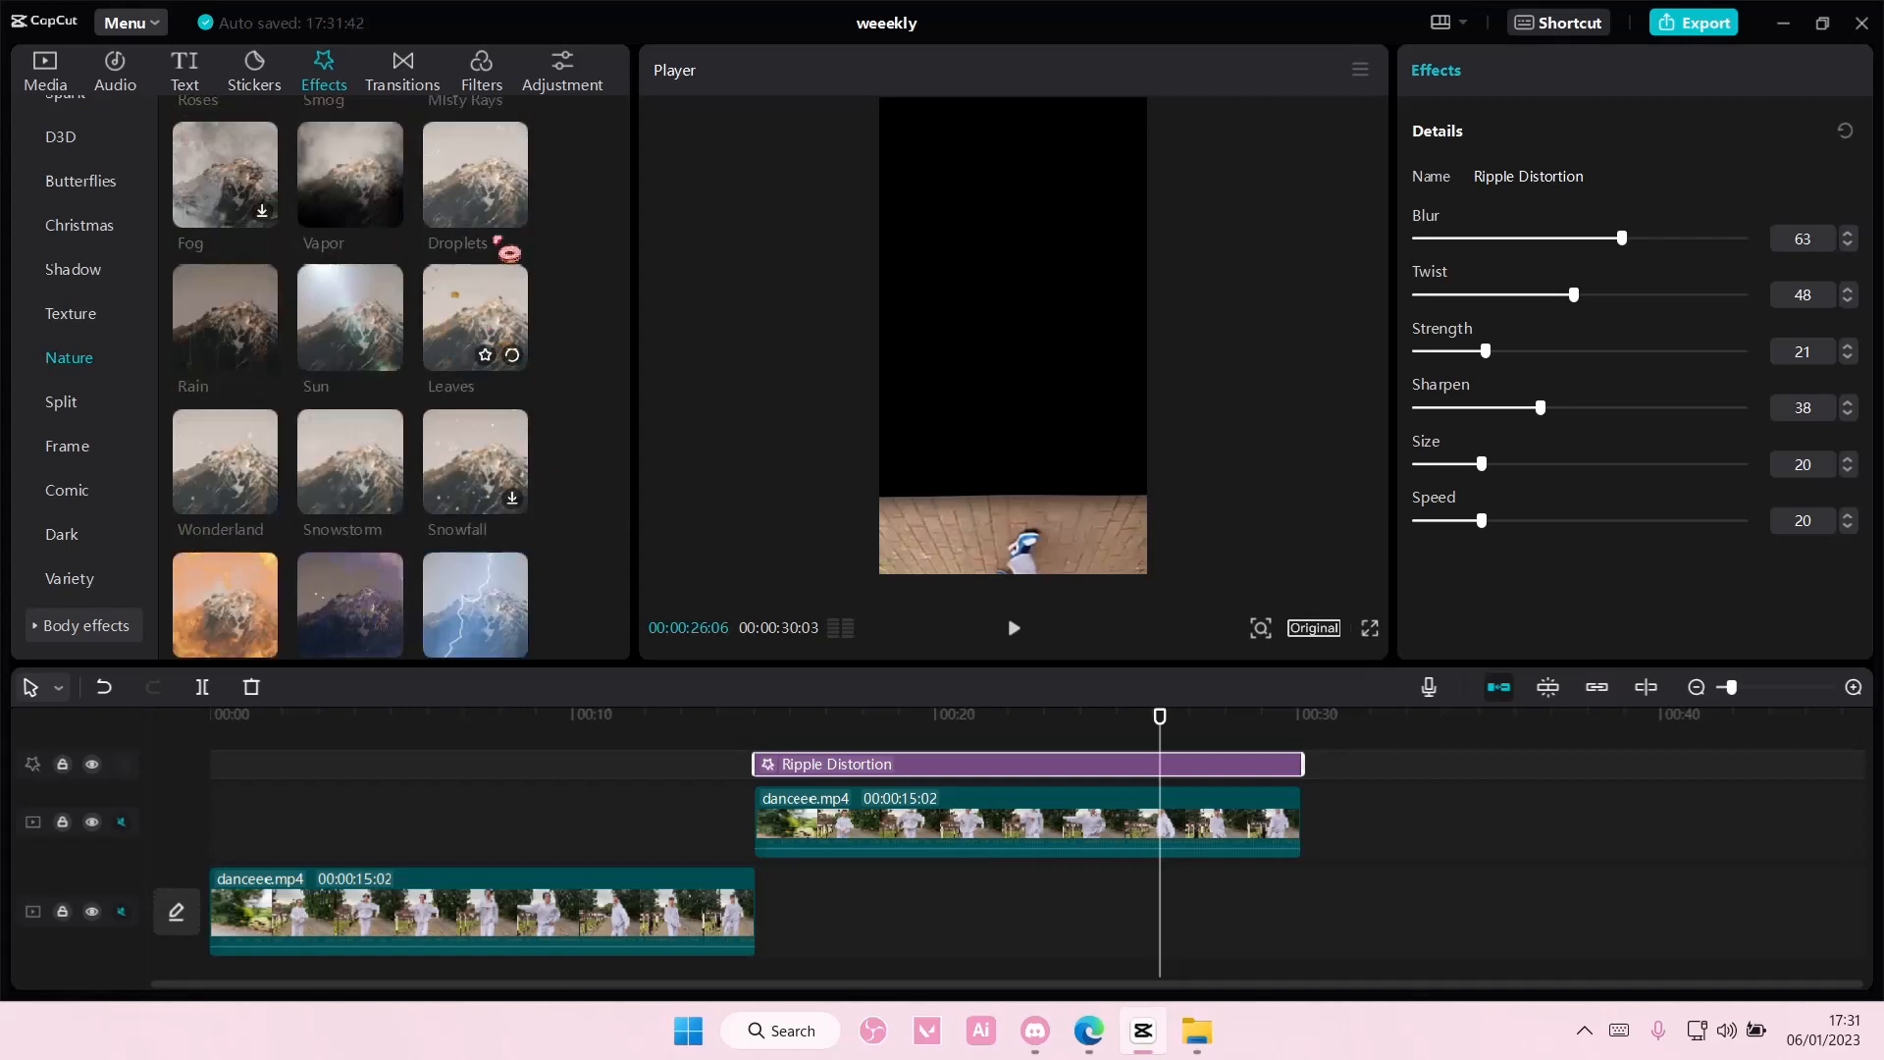
mouse_move(515, 228)
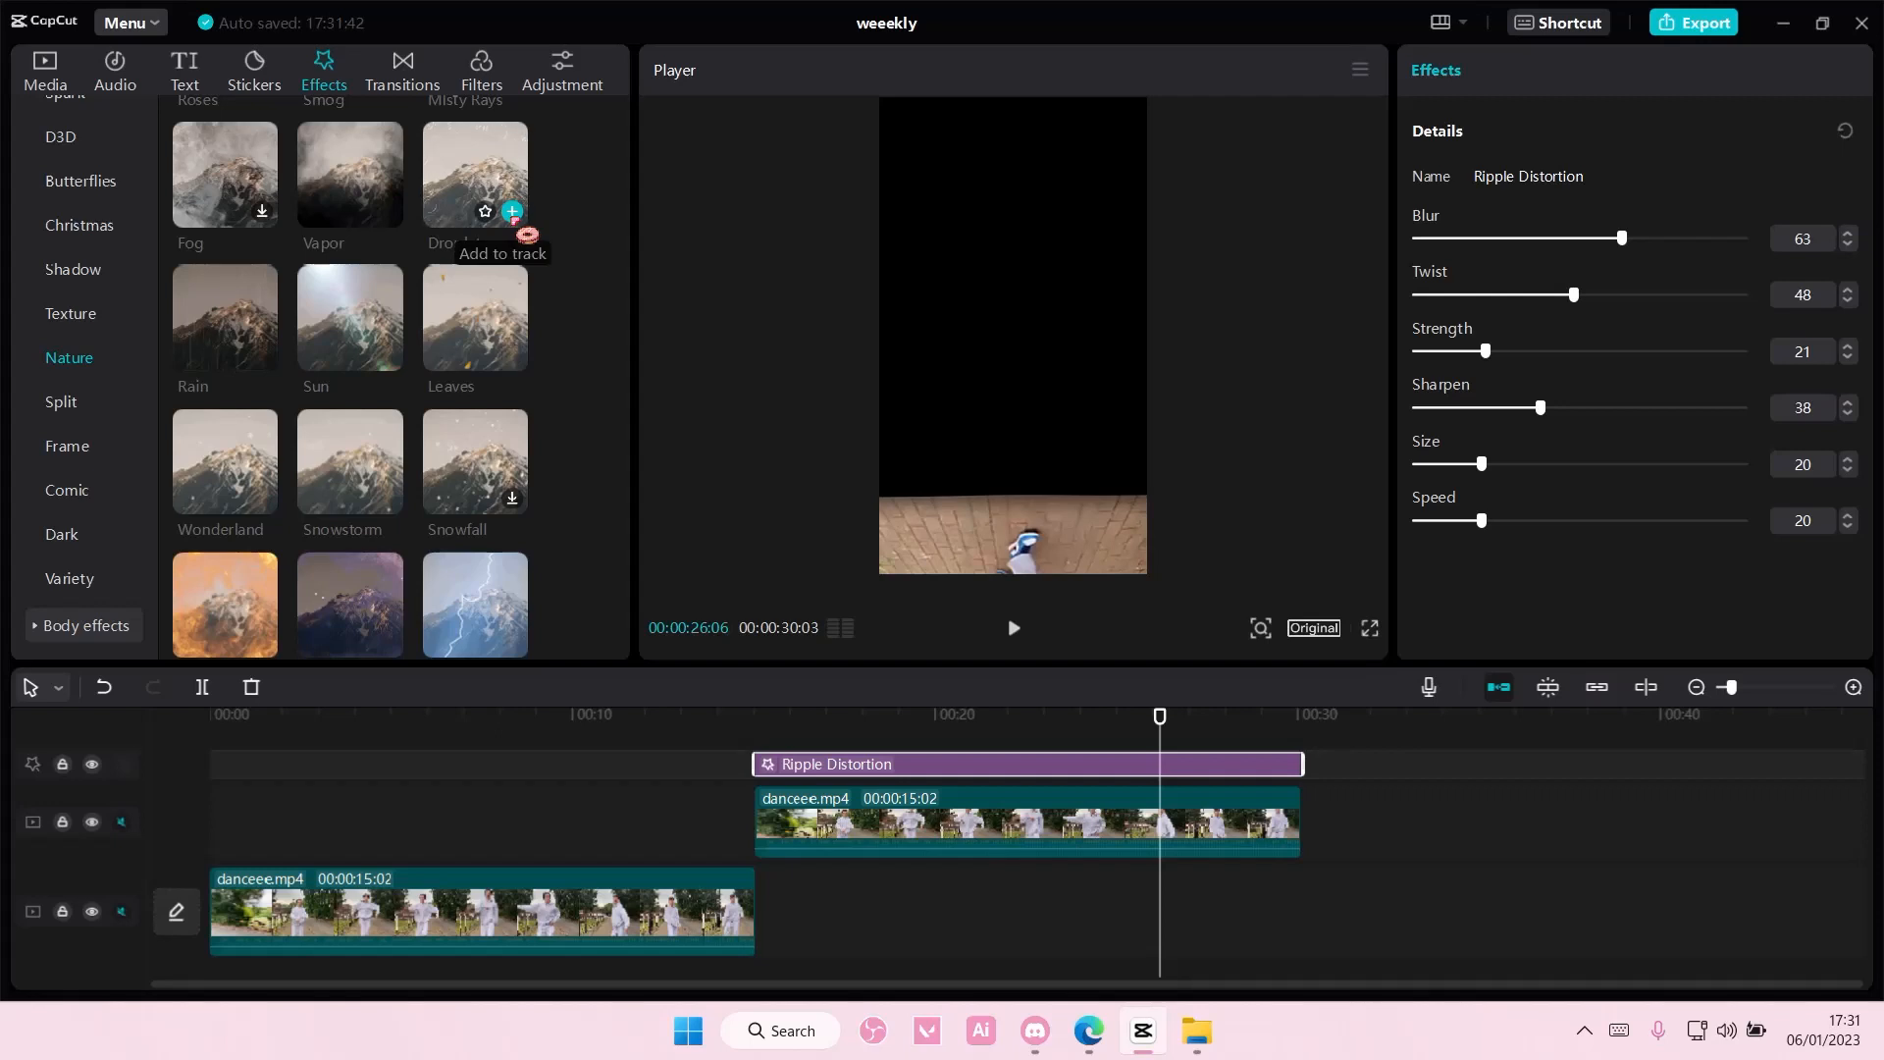
scroll(412, 437, "down", 1)
scroll(413, 436, "up", 1)
scroll(432, 412, "up", 1)
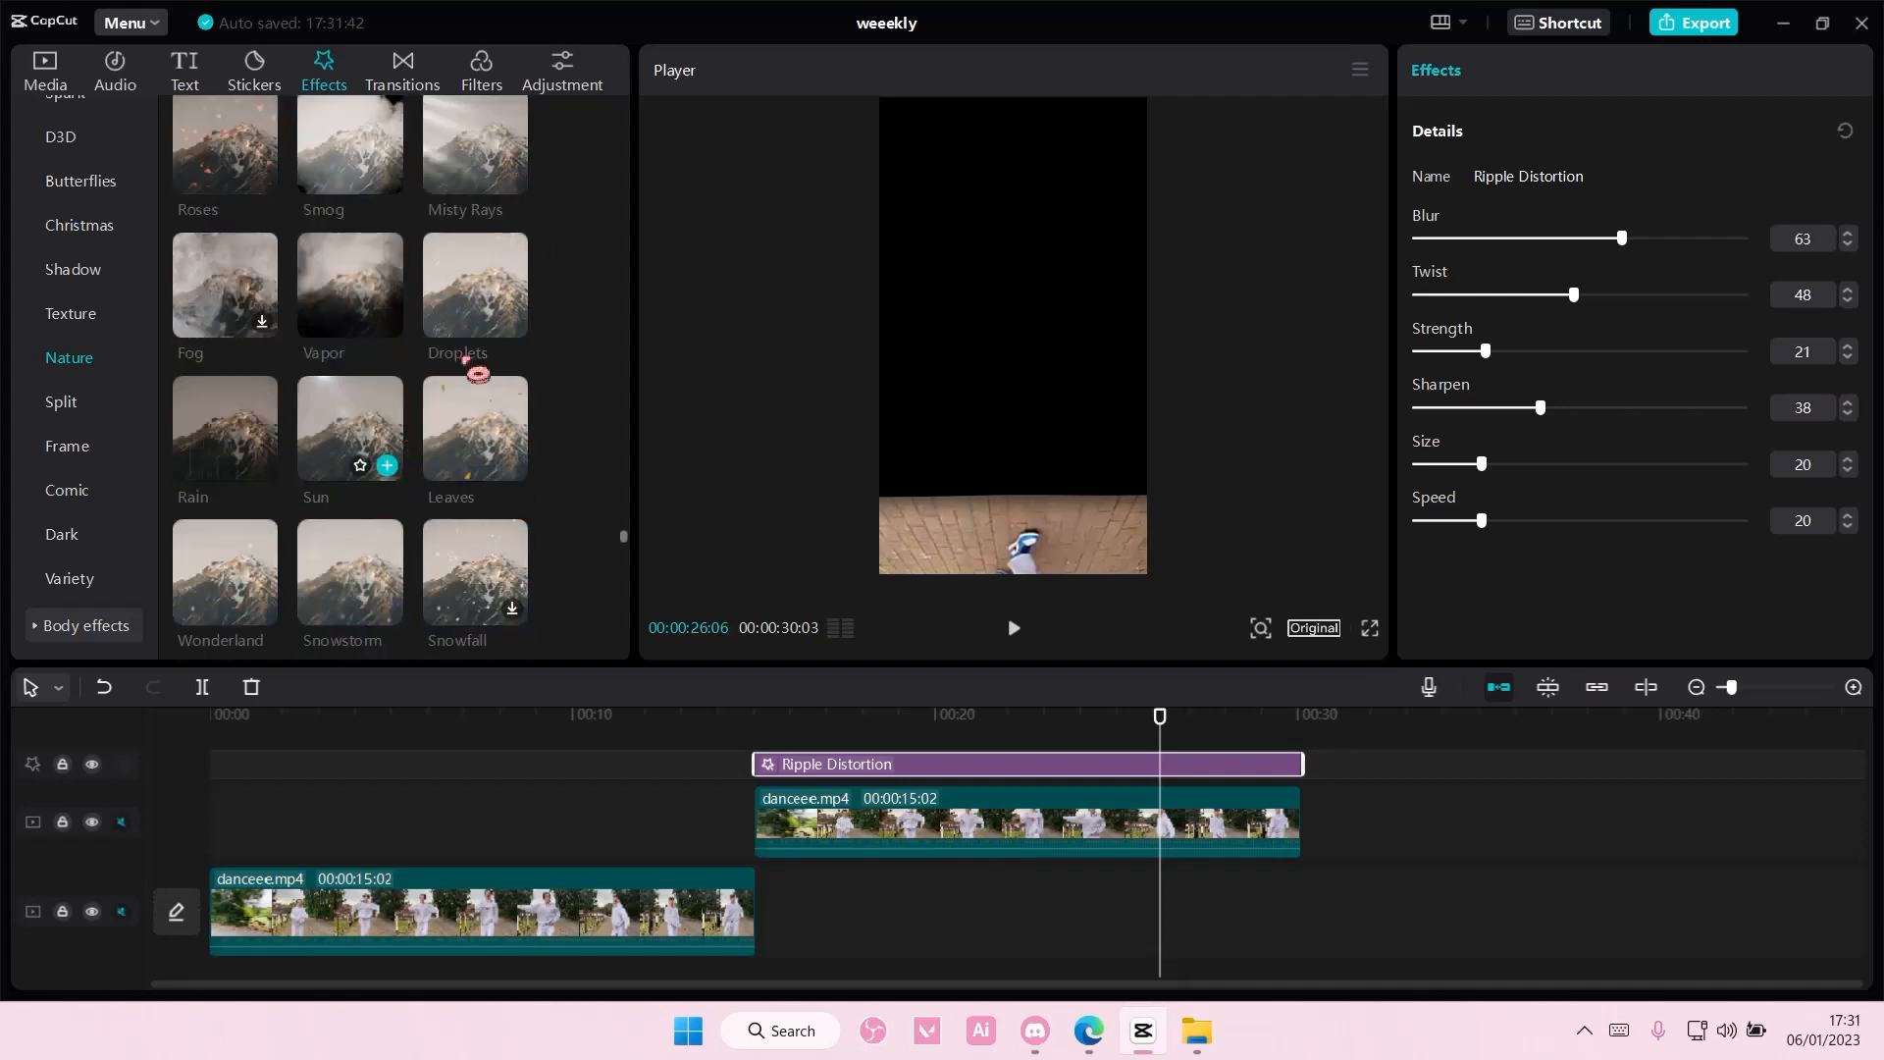
left_click(514, 323)
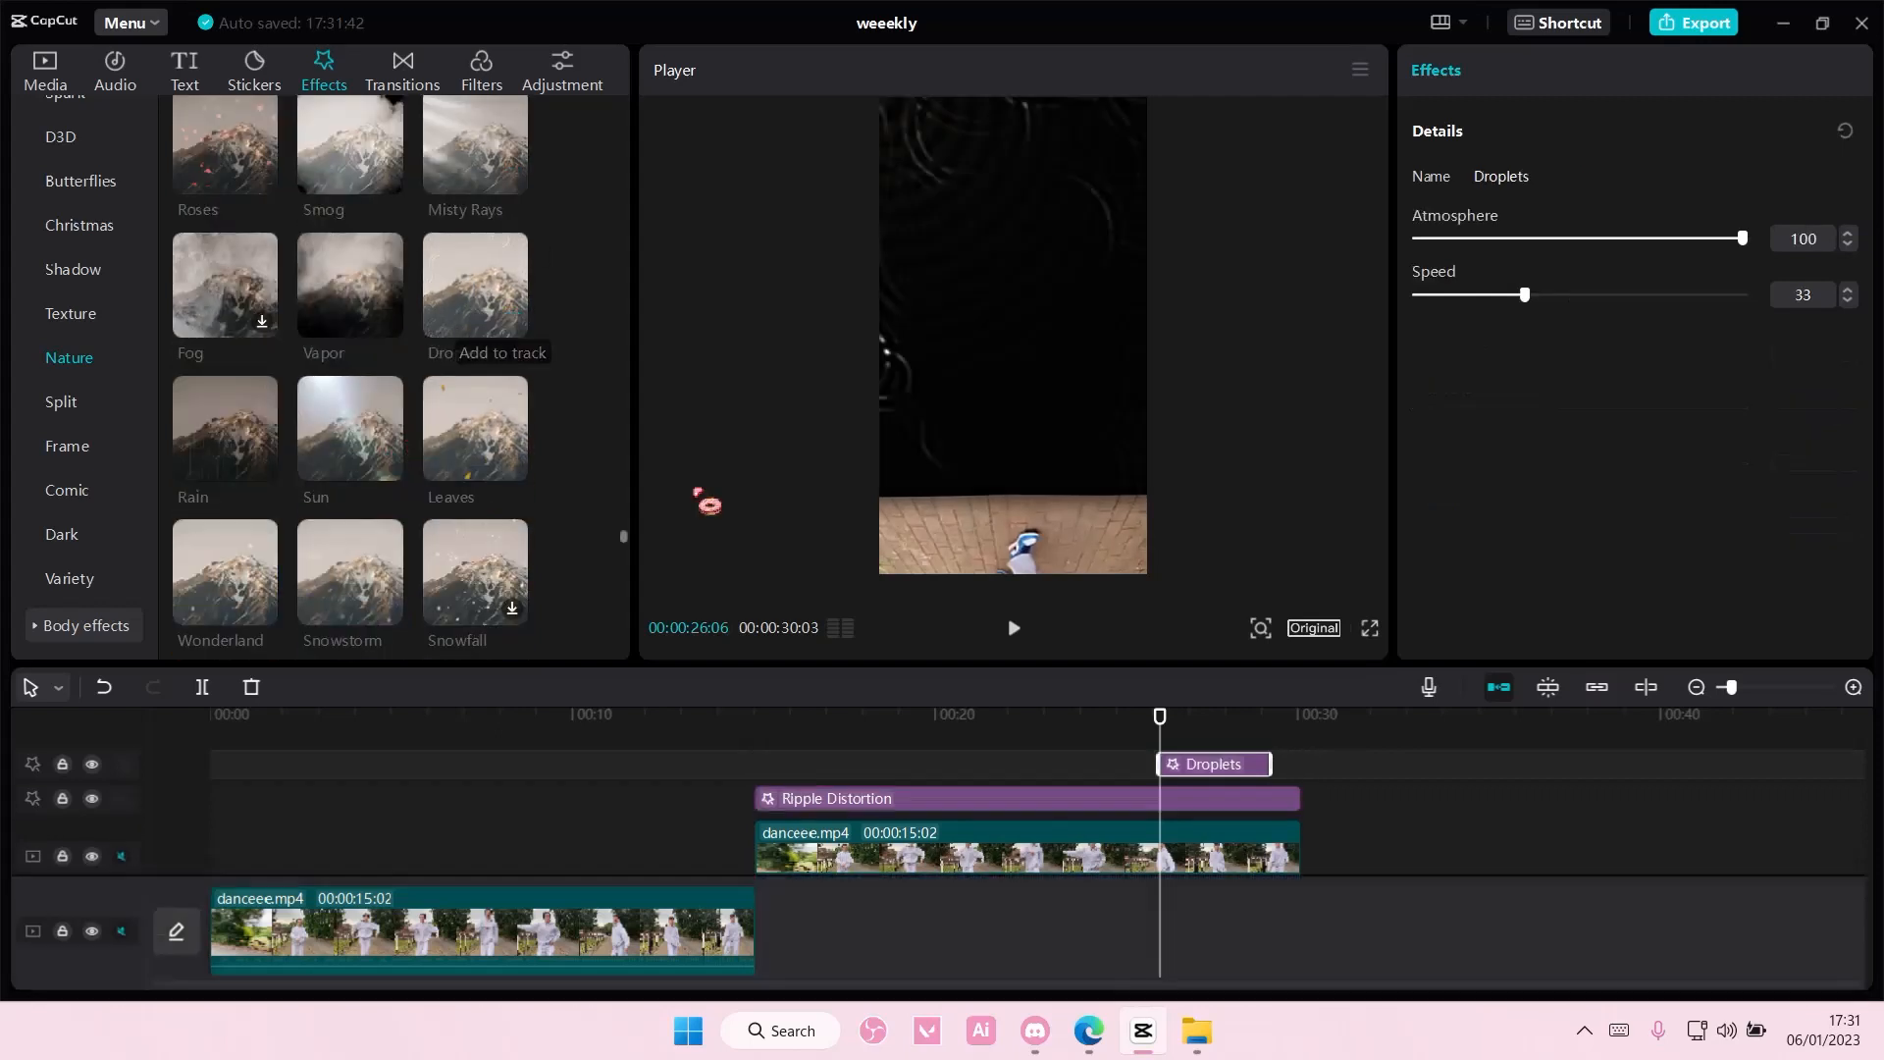
Stretch the Droplets effect in both directions to span nearly the whole flipped clip, and set its Speed to 12
left_click_drag(1143, 763, 758, 763)
left_click_drag(1268, 762, 1285, 762)
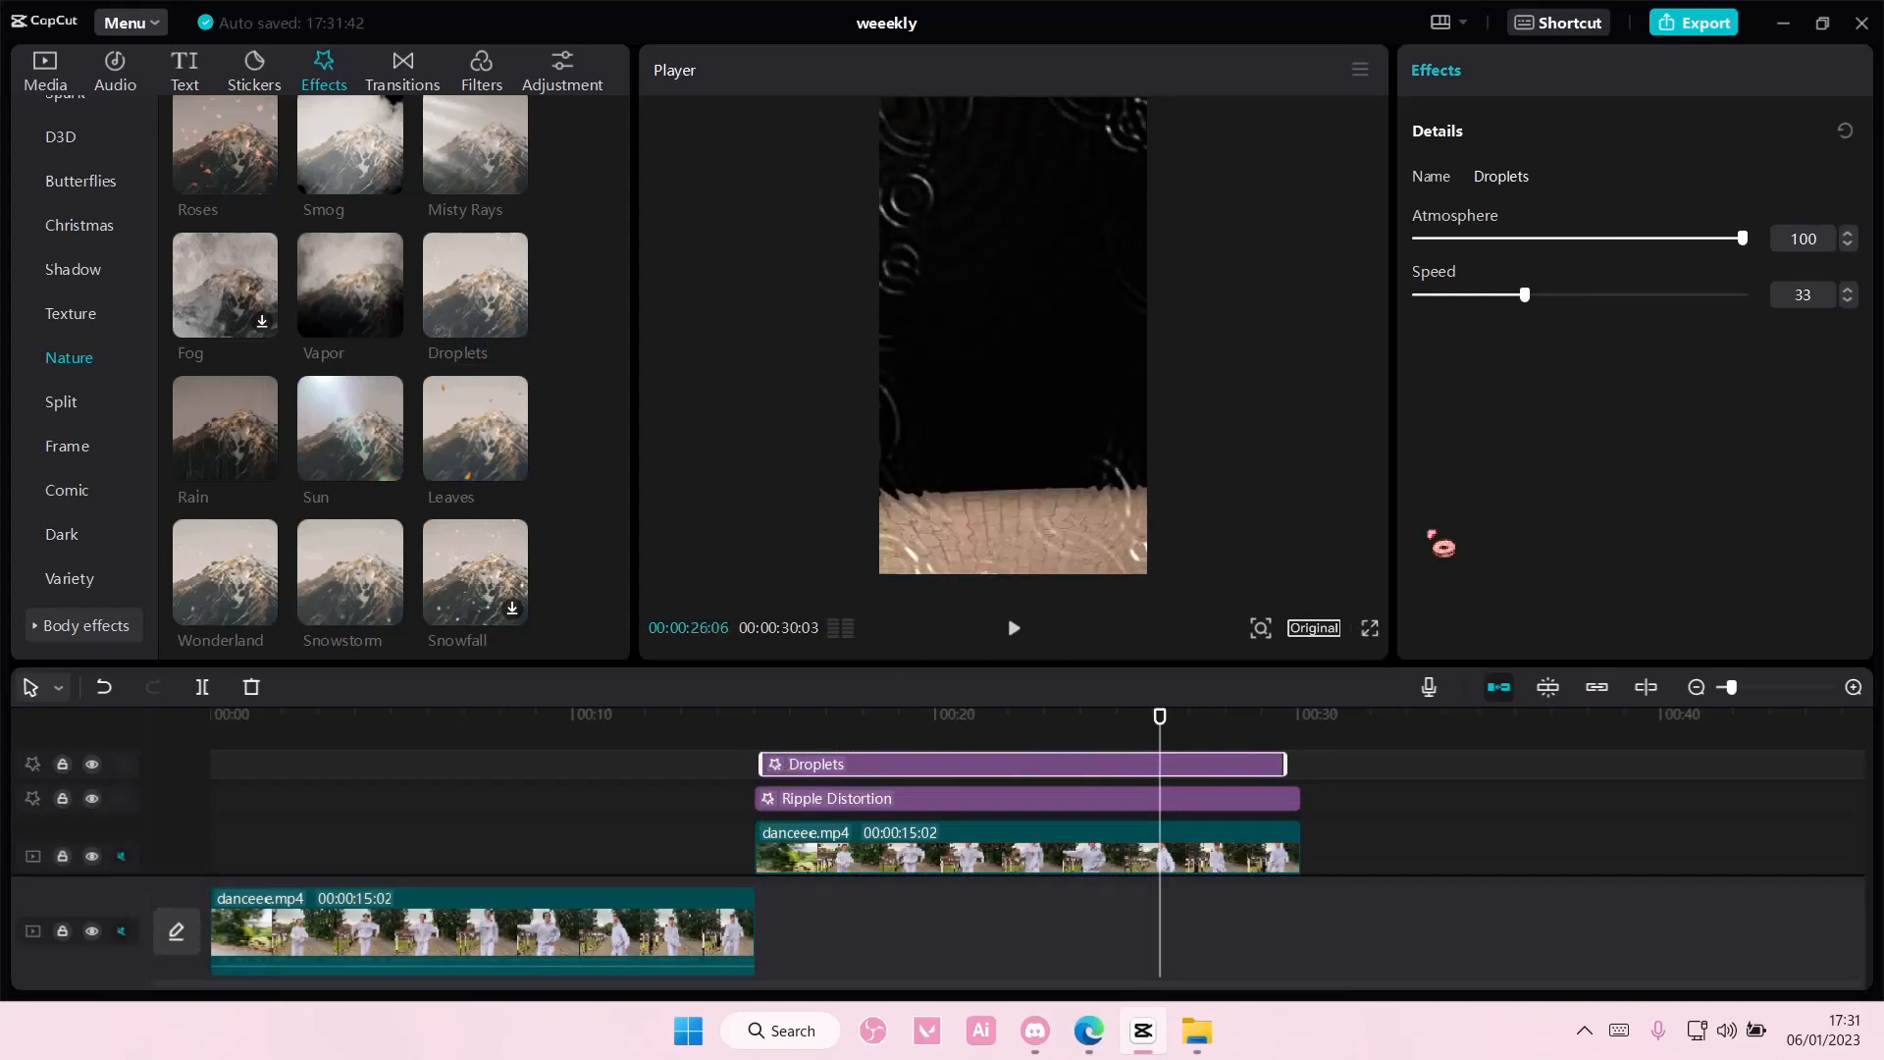
left_click_drag(1511, 294, 1478, 294)
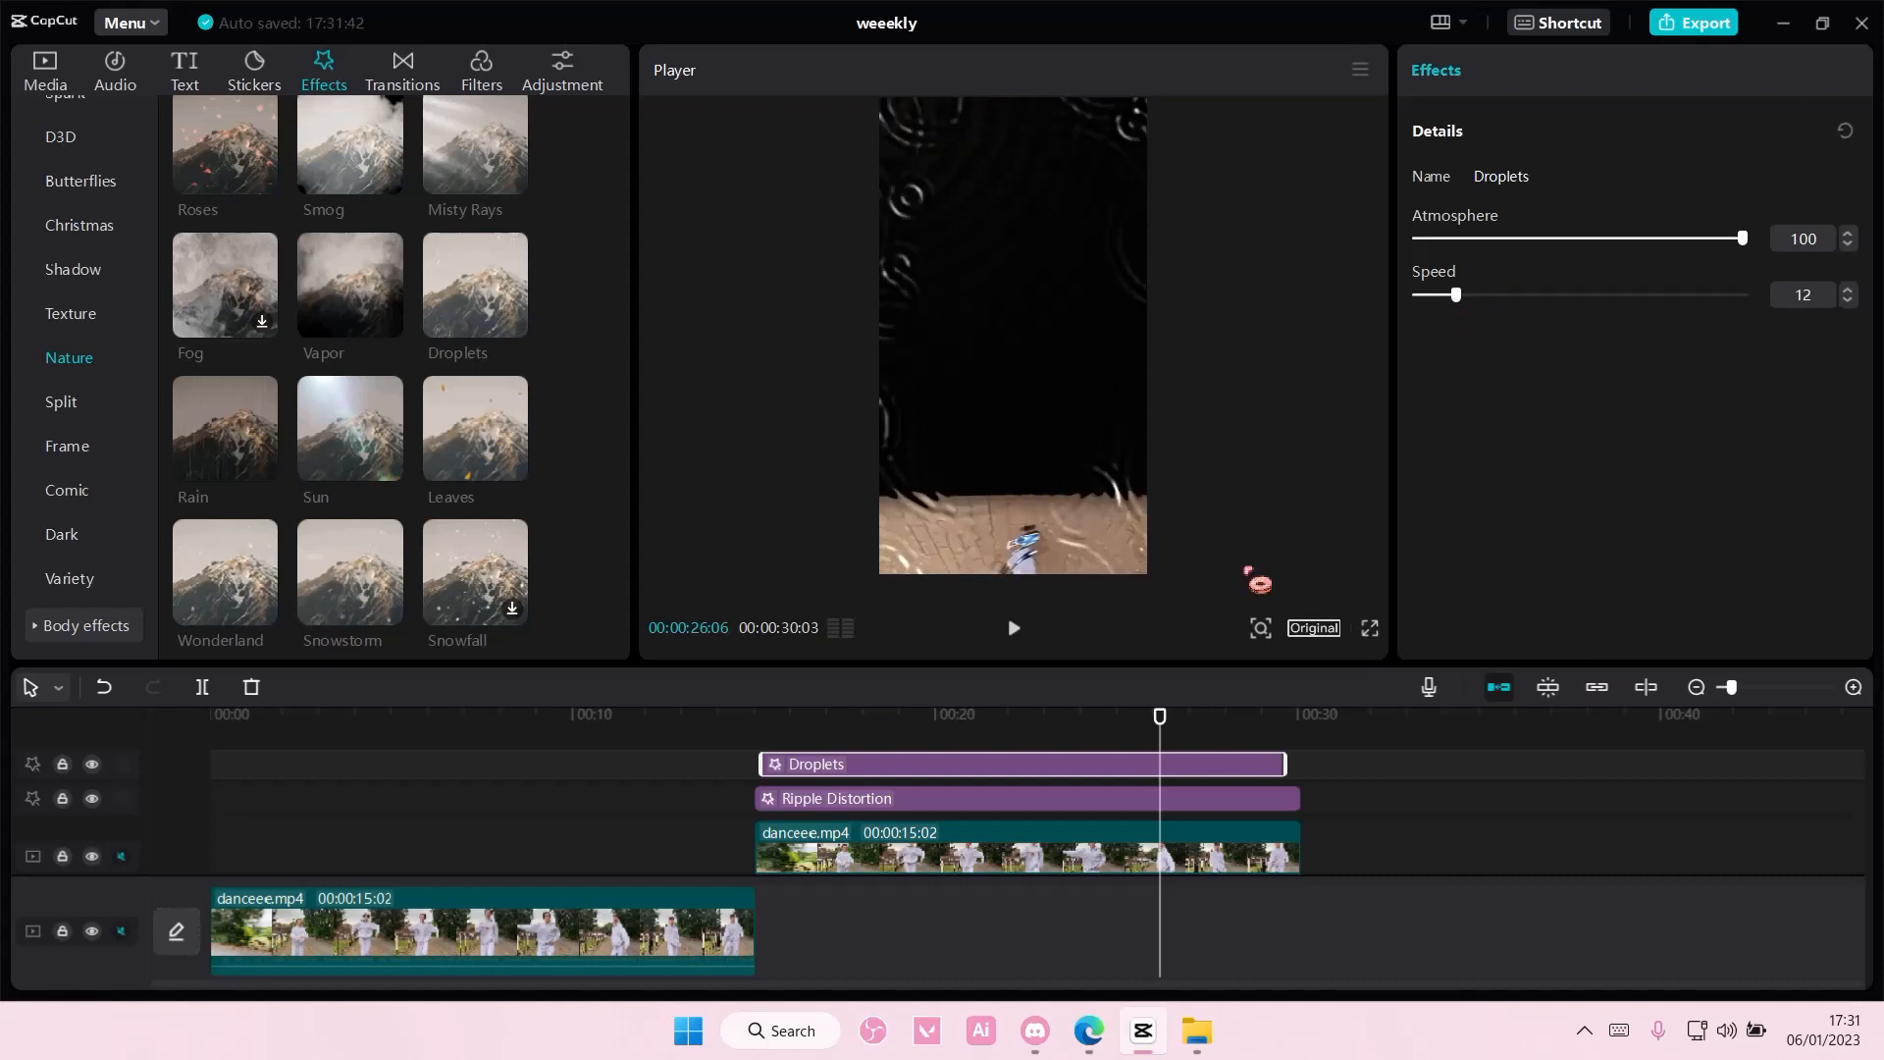
Set the Ripple Distortion's Twist to 19 with the playhead at 00:00:22:17, and set the Droplets effect's Atmosphere to 55
left_click(1021, 806)
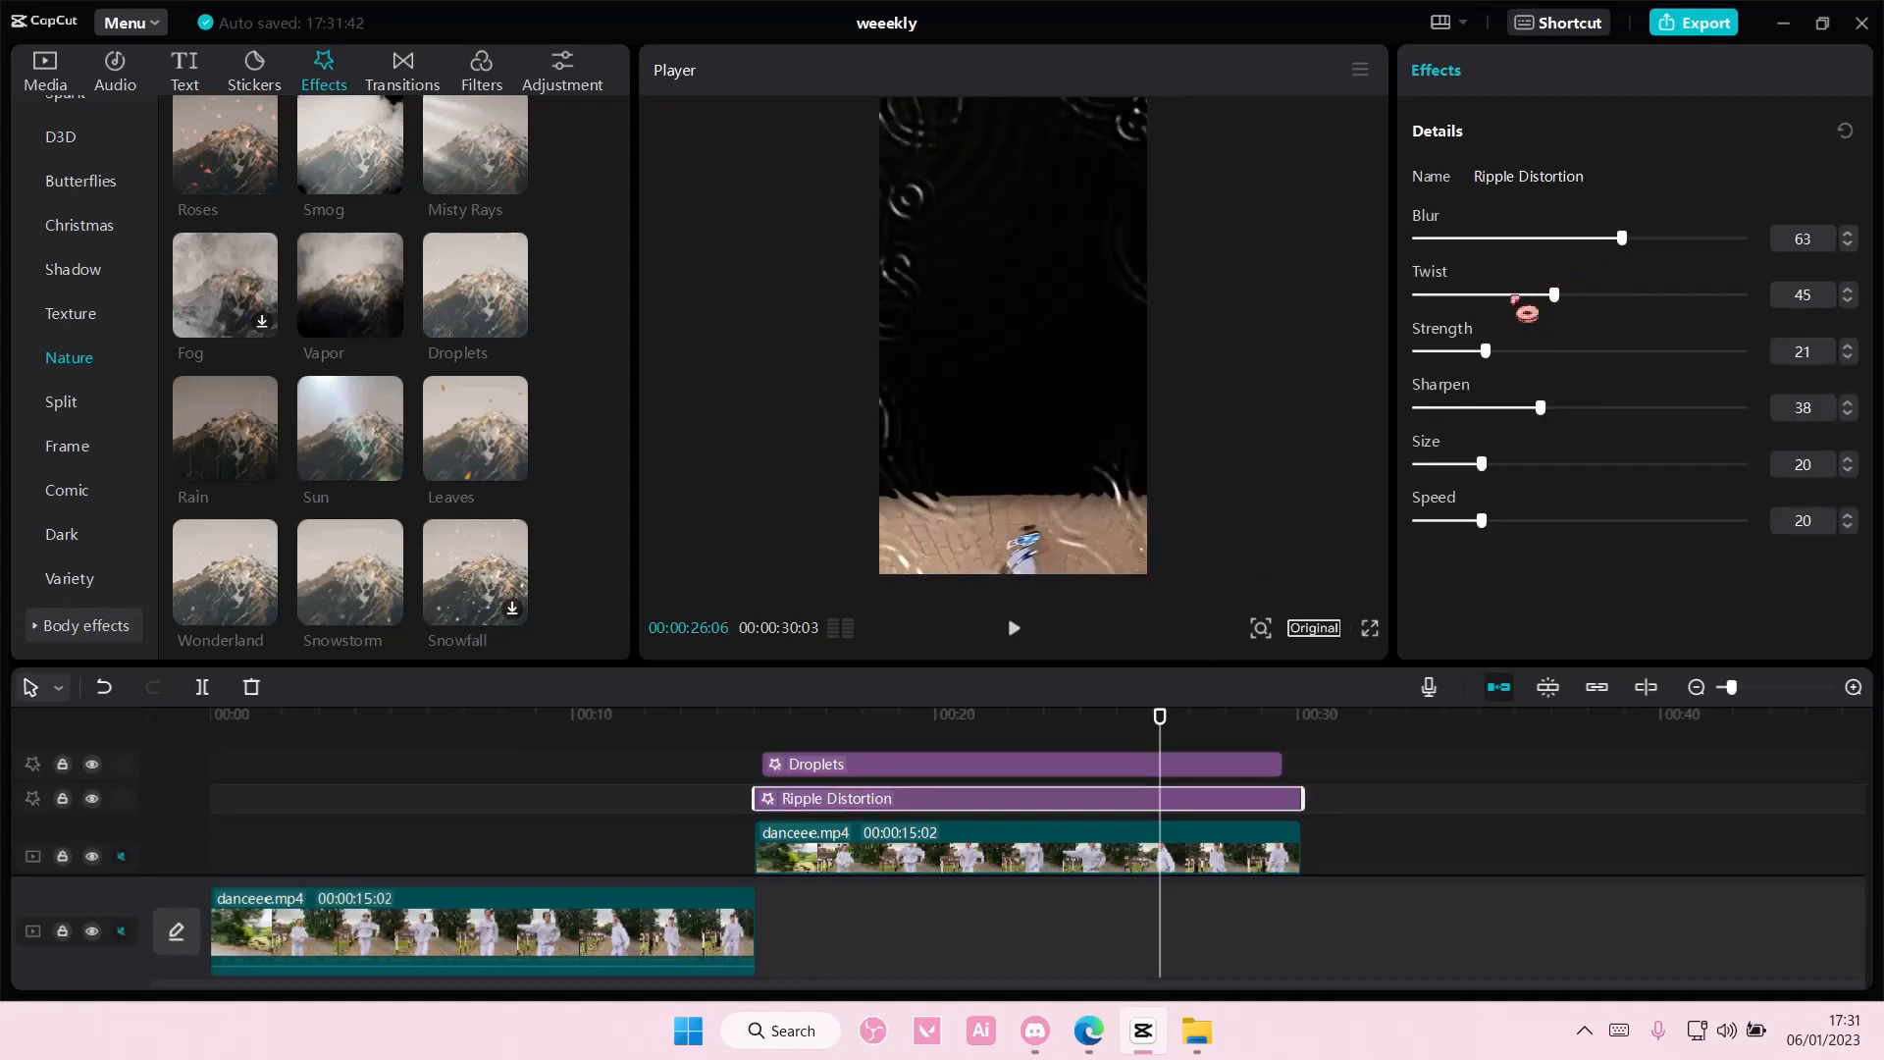
left_click_drag(1160, 741, 1027, 765)
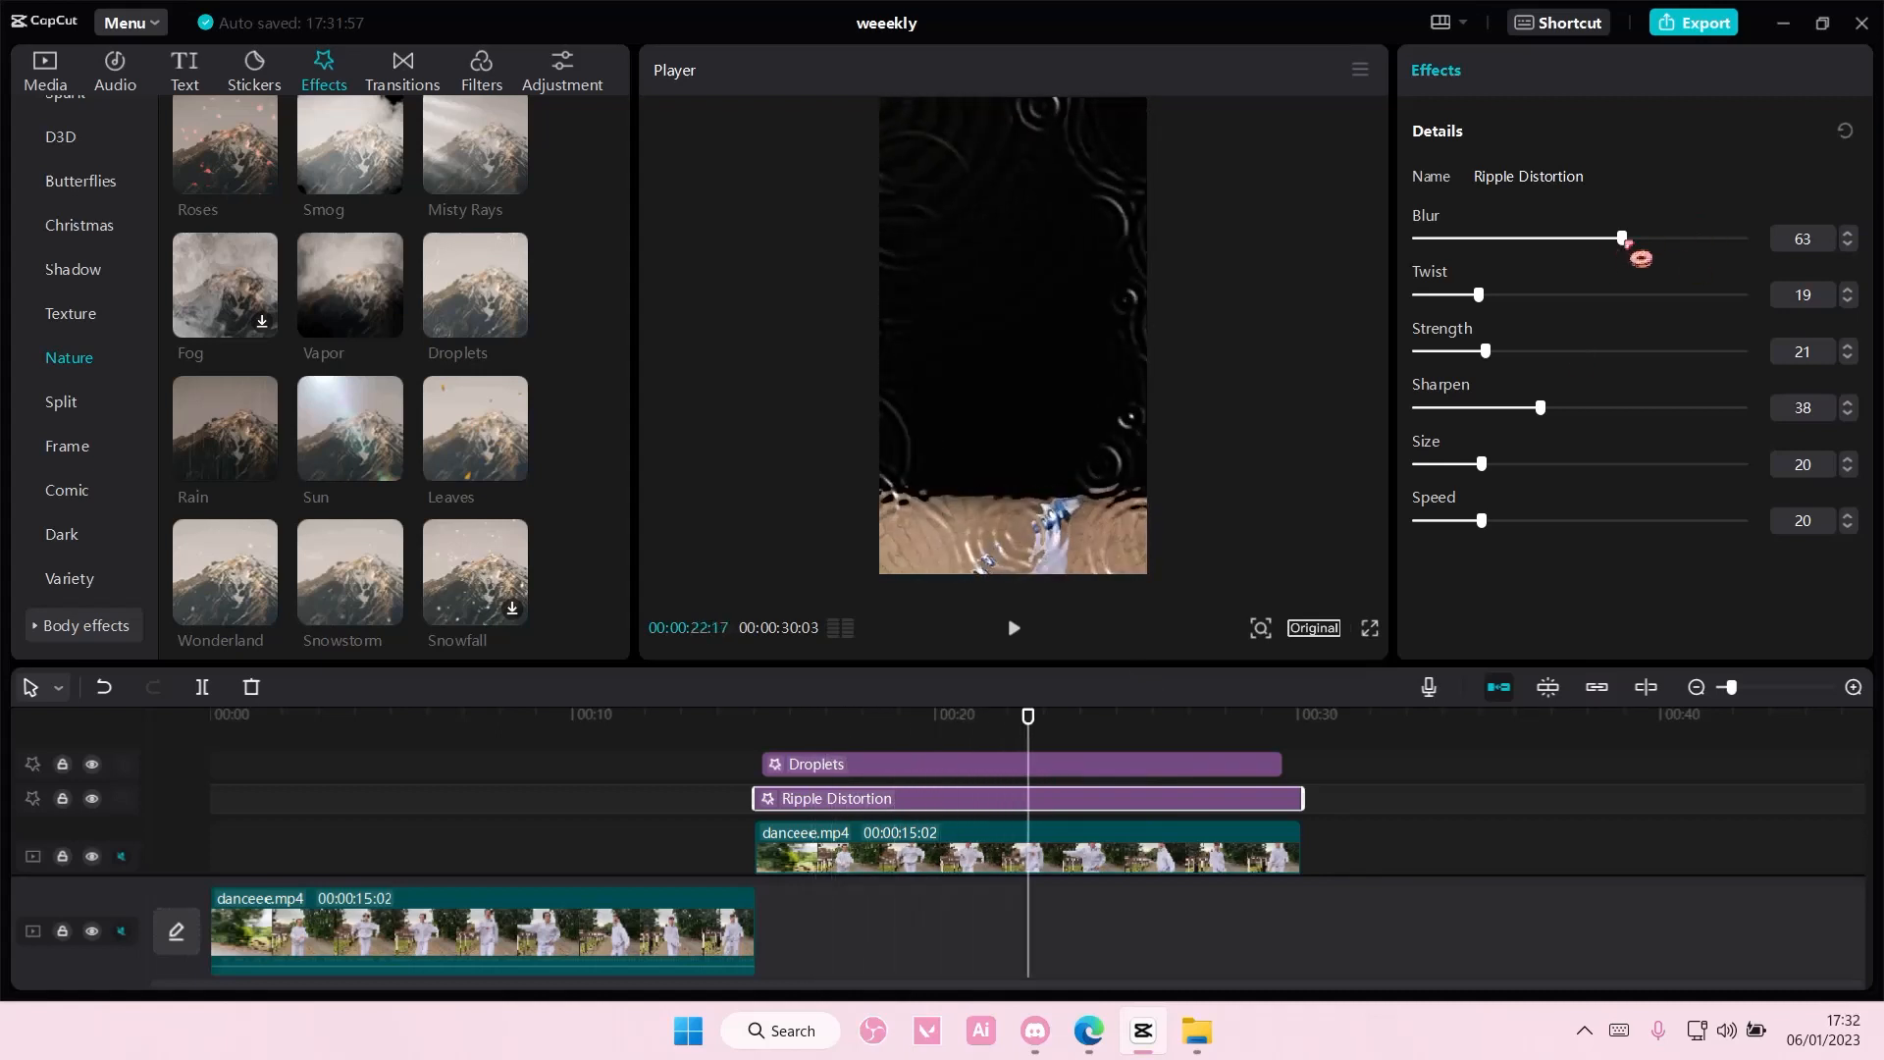
left_click(1038, 769)
left_click_drag(1739, 243, 1612, 256)
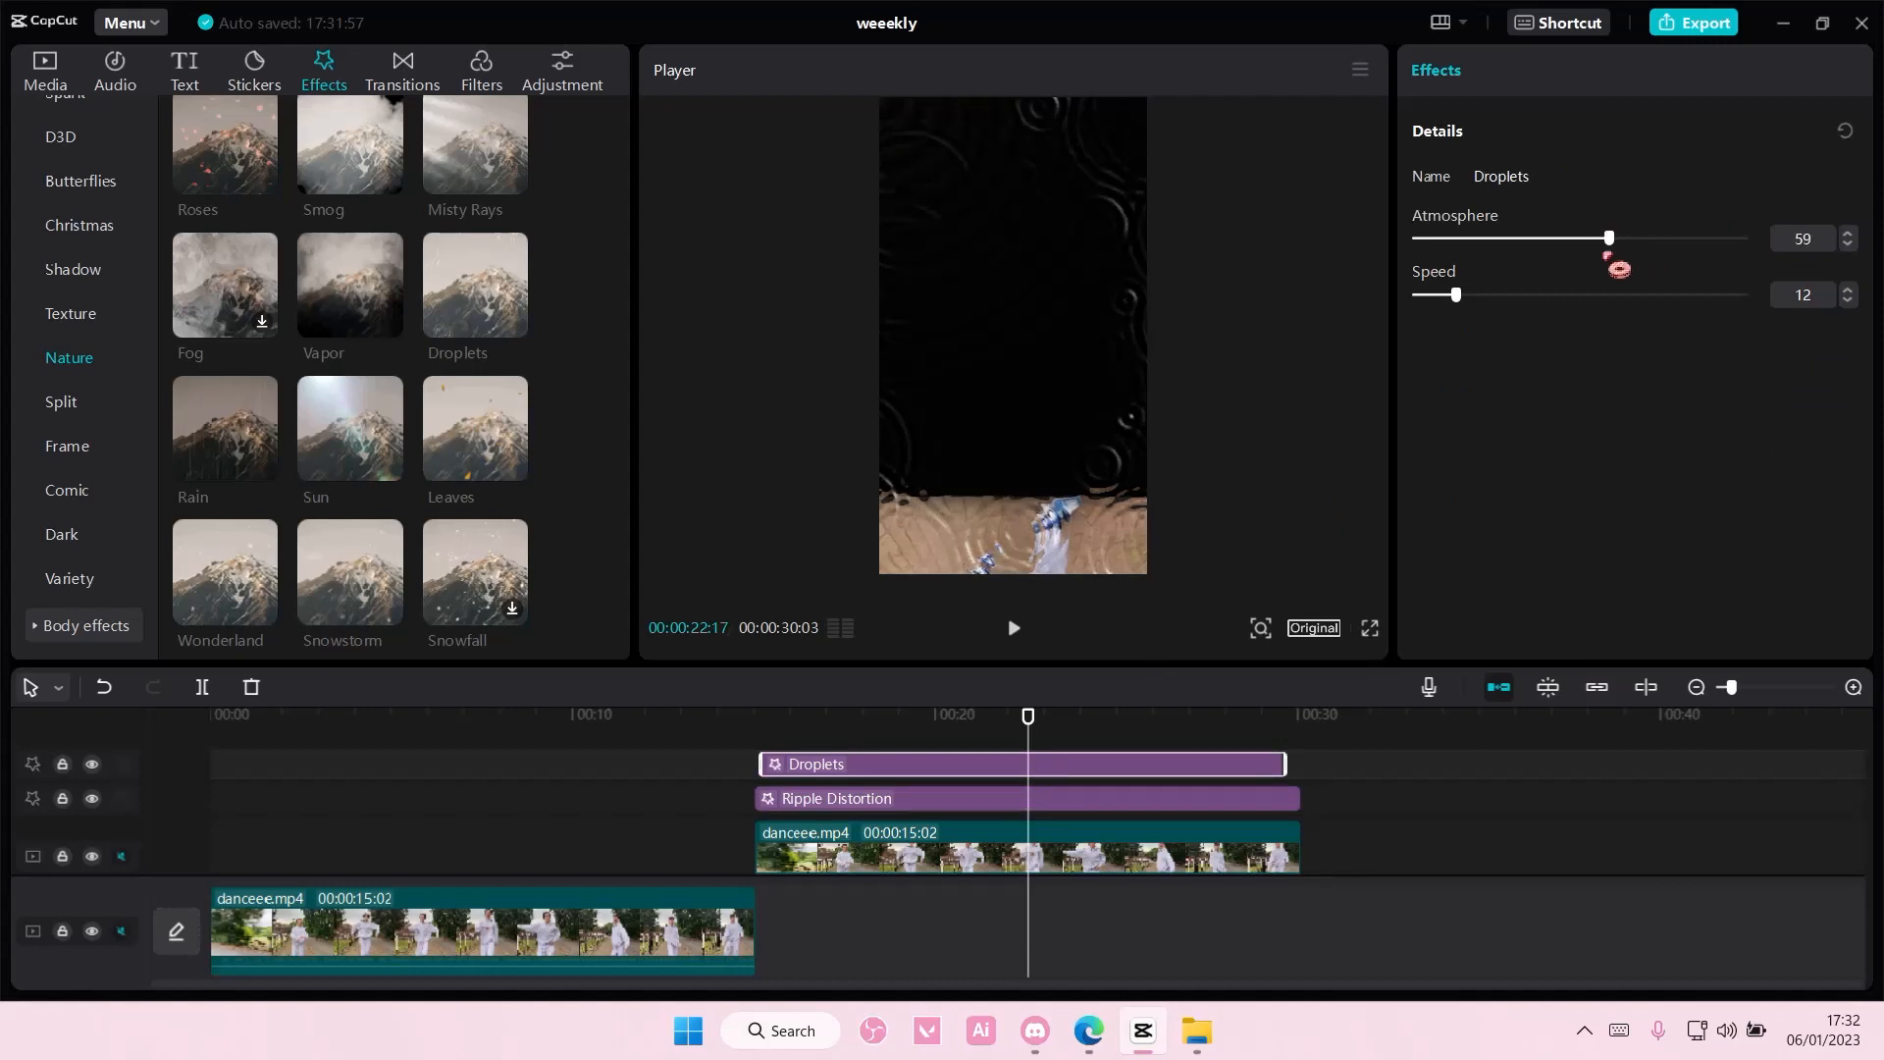
Extend the Droplets effect at both ends to cover the full length of the flipped clip
left_click_drag(1365, 840, 1153, 769)
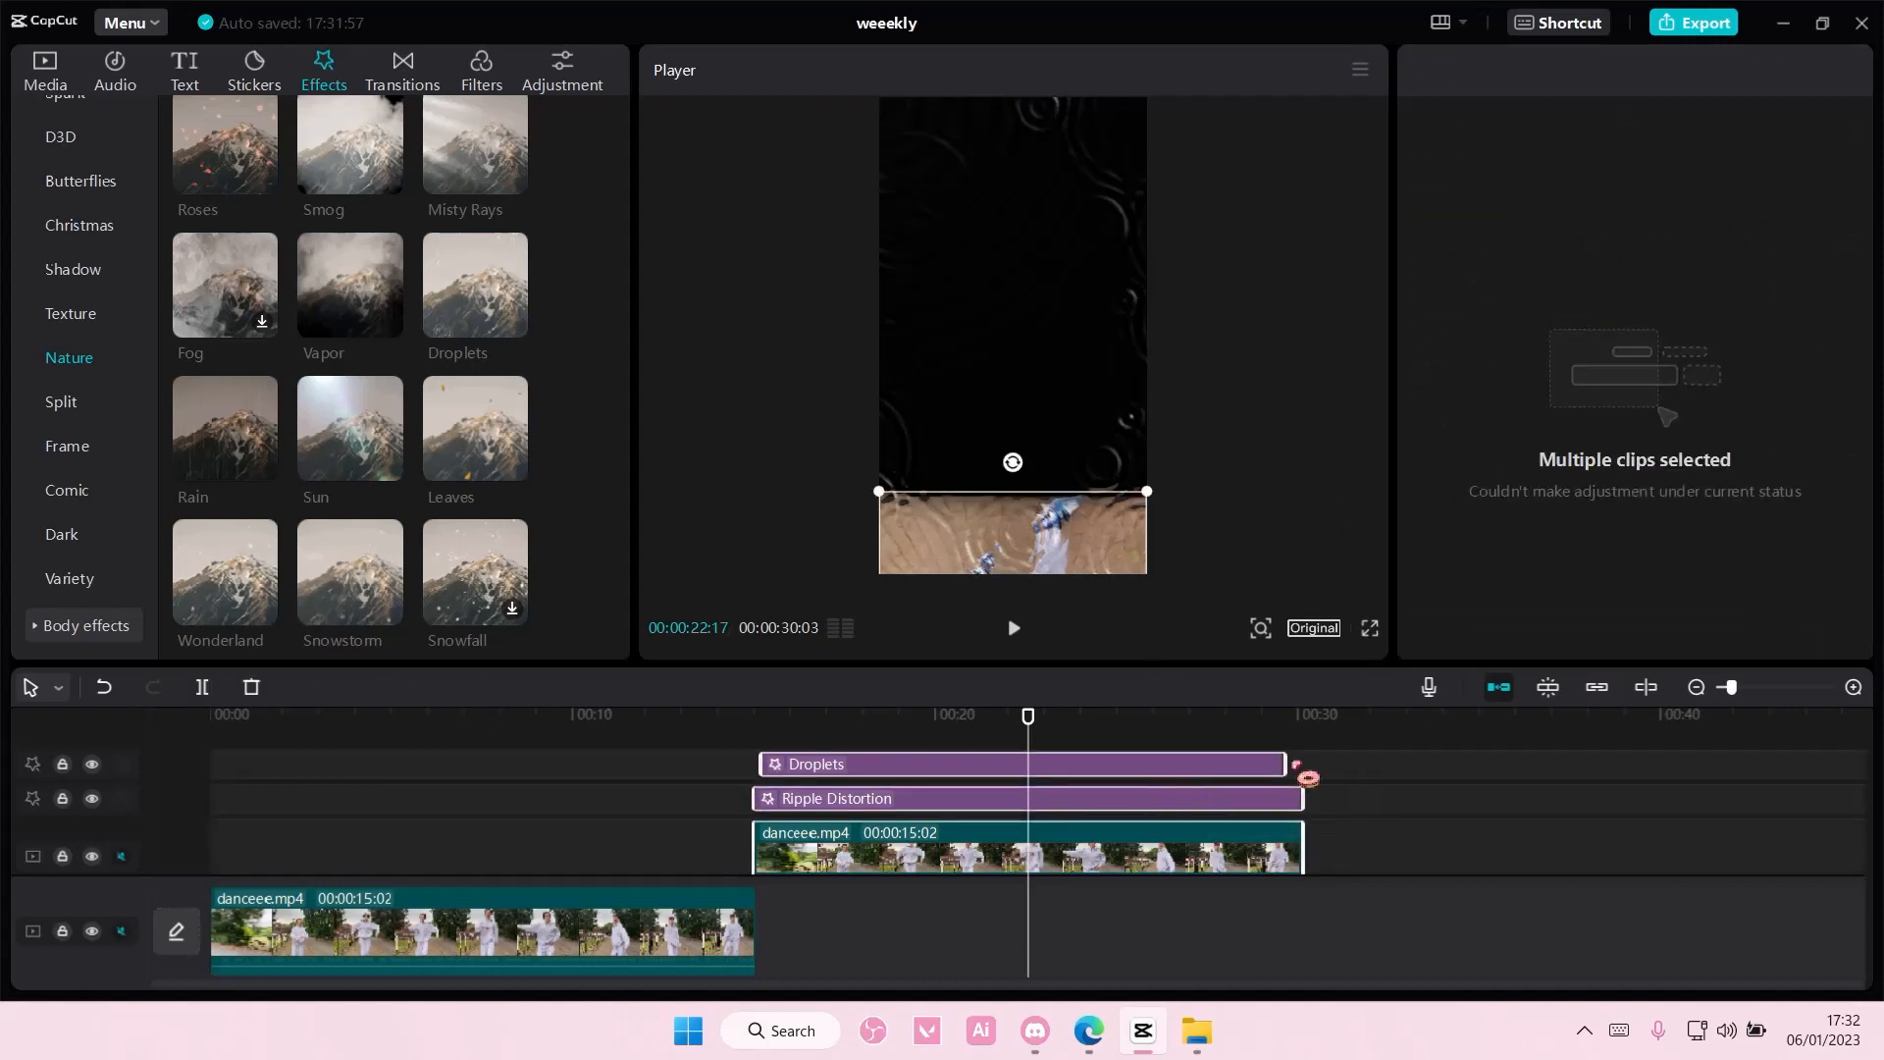
left_click_drag(1288, 763, 1299, 762)
left_click(1358, 859)
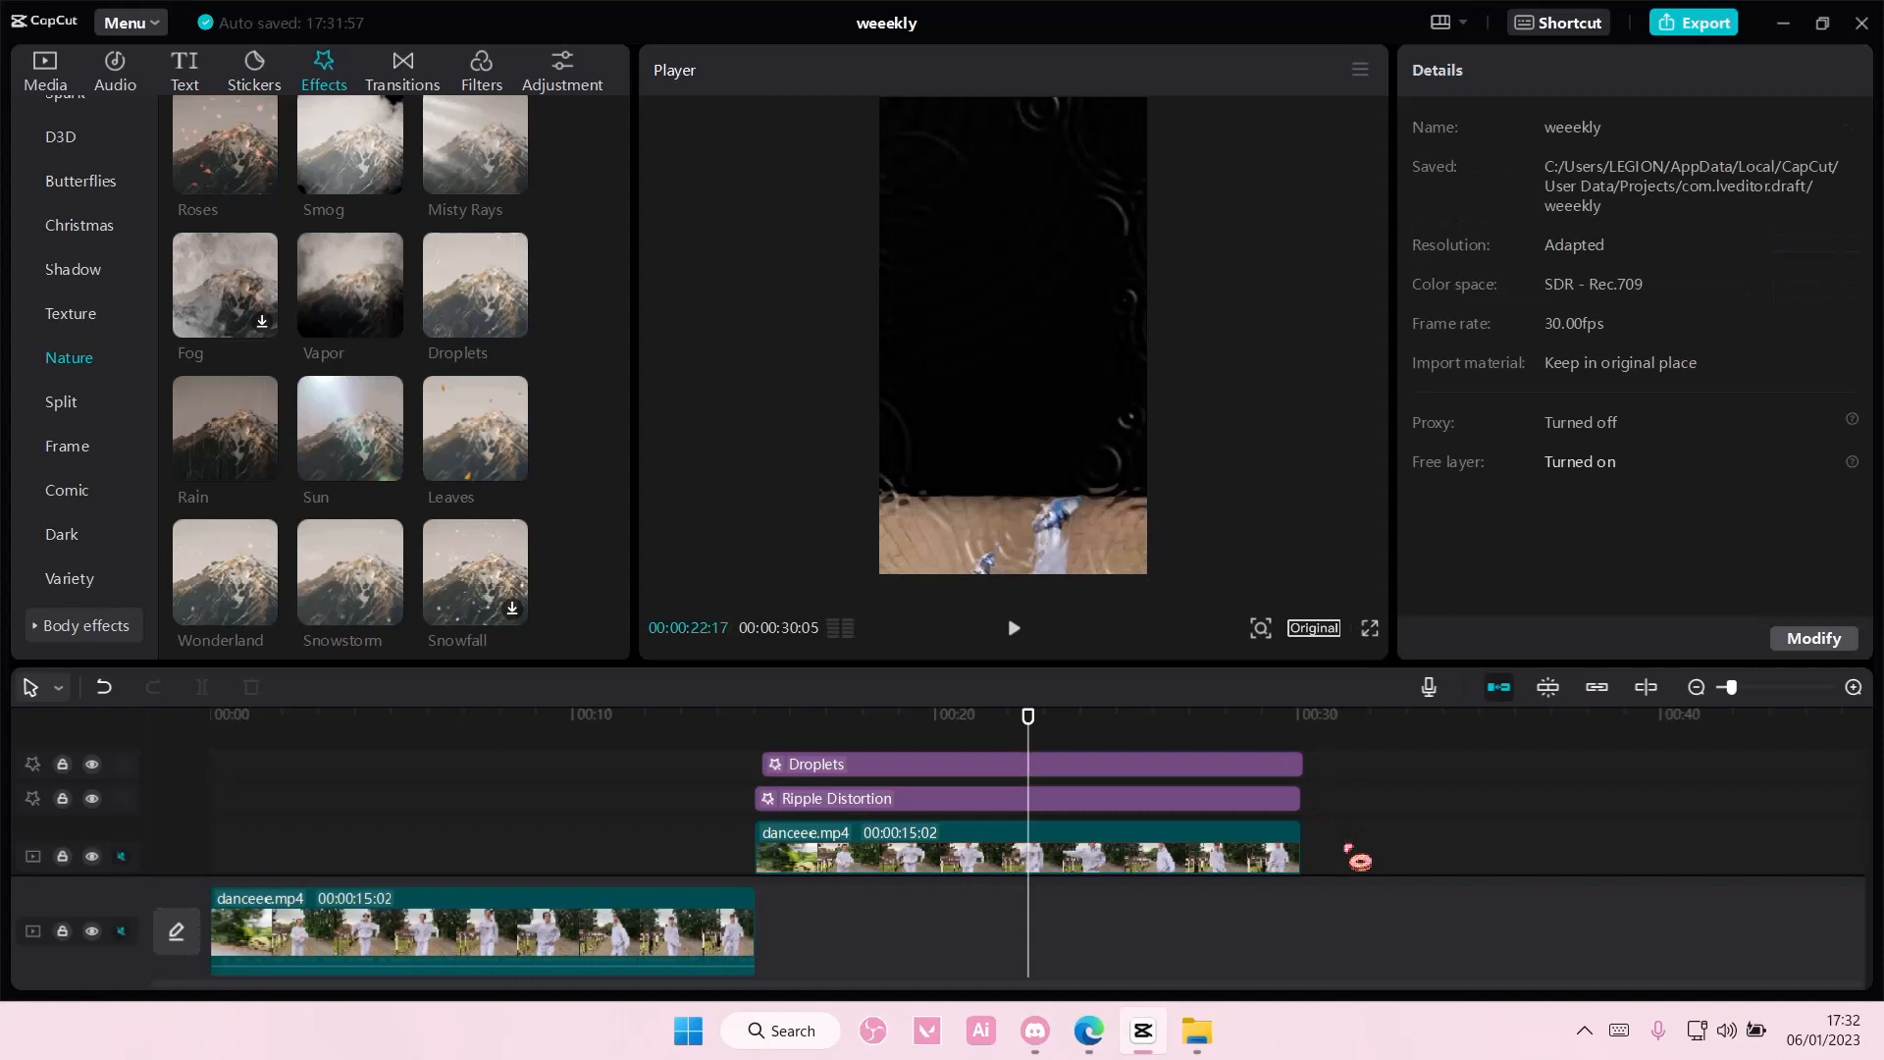
left_click(870, 776)
left_click_drag(1334, 846, 450, 786)
right_click(1116, 850)
left_click(1183, 876)
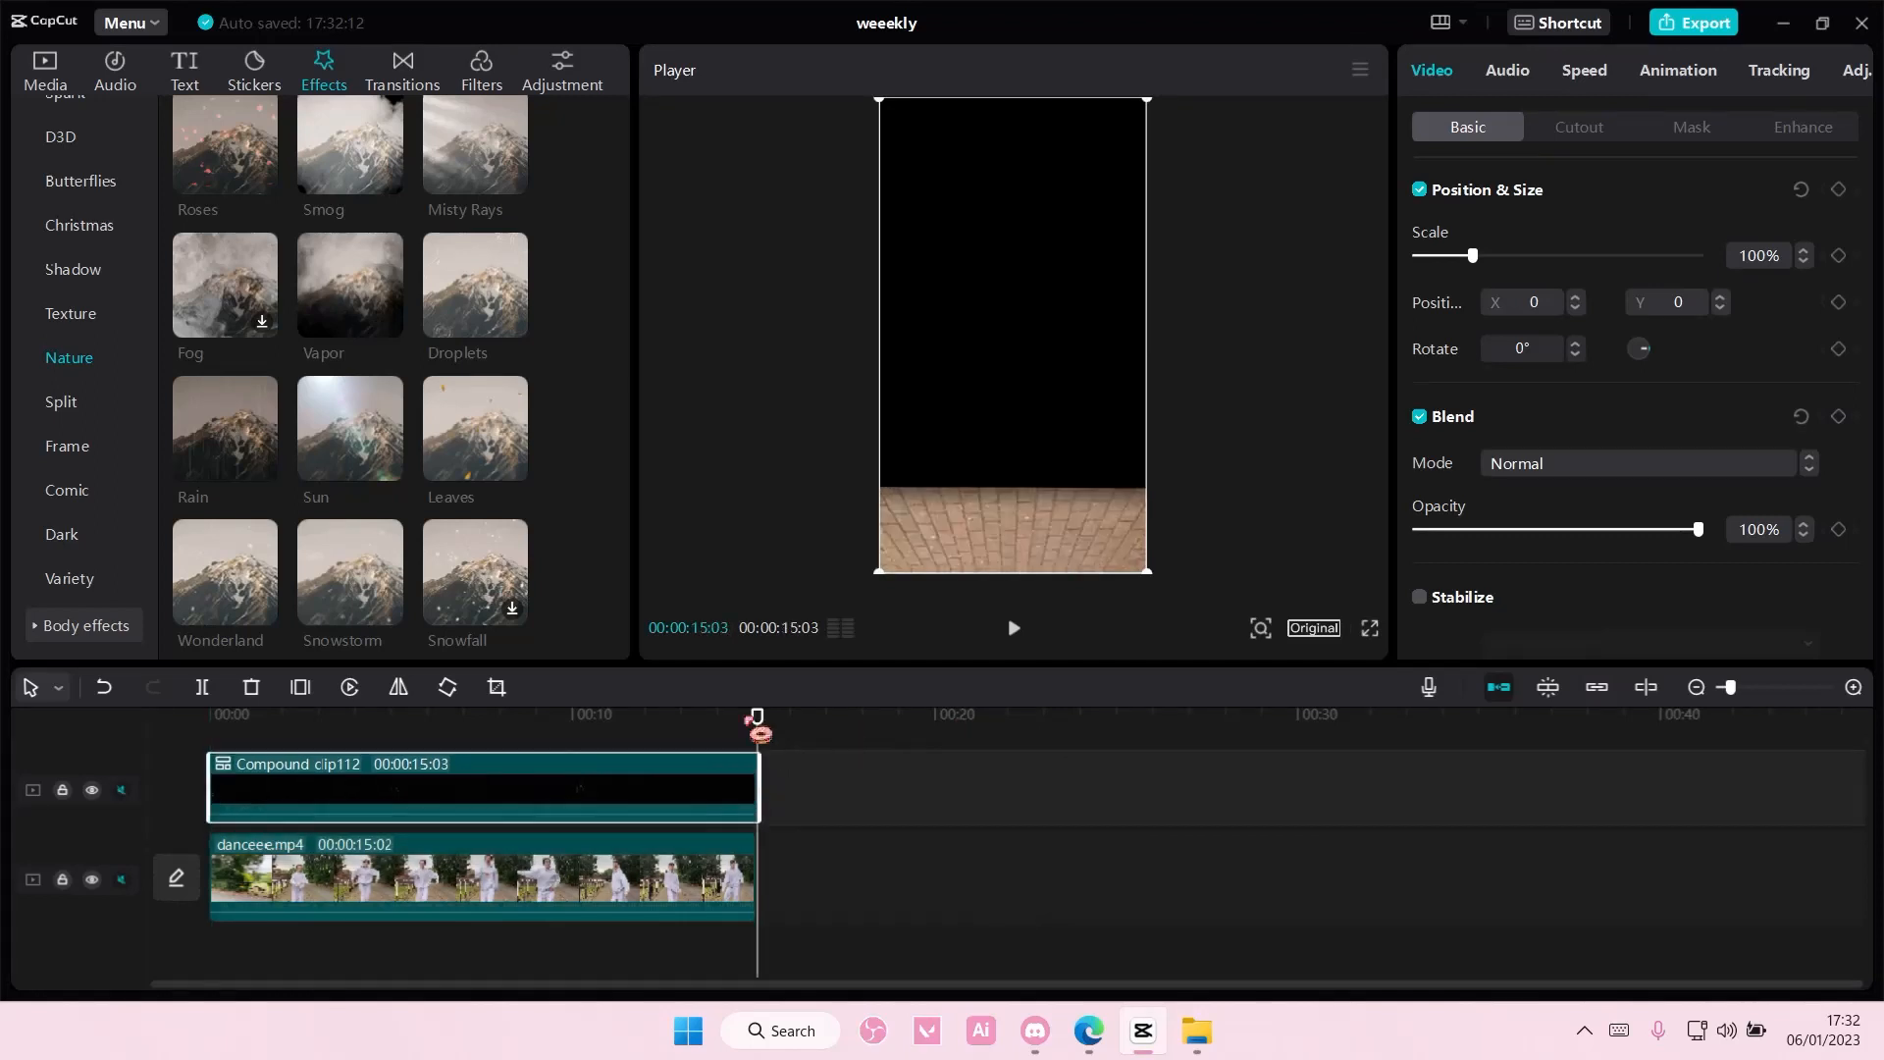
left_click_drag(757, 719, 166, 713)
key("ctrl+z")
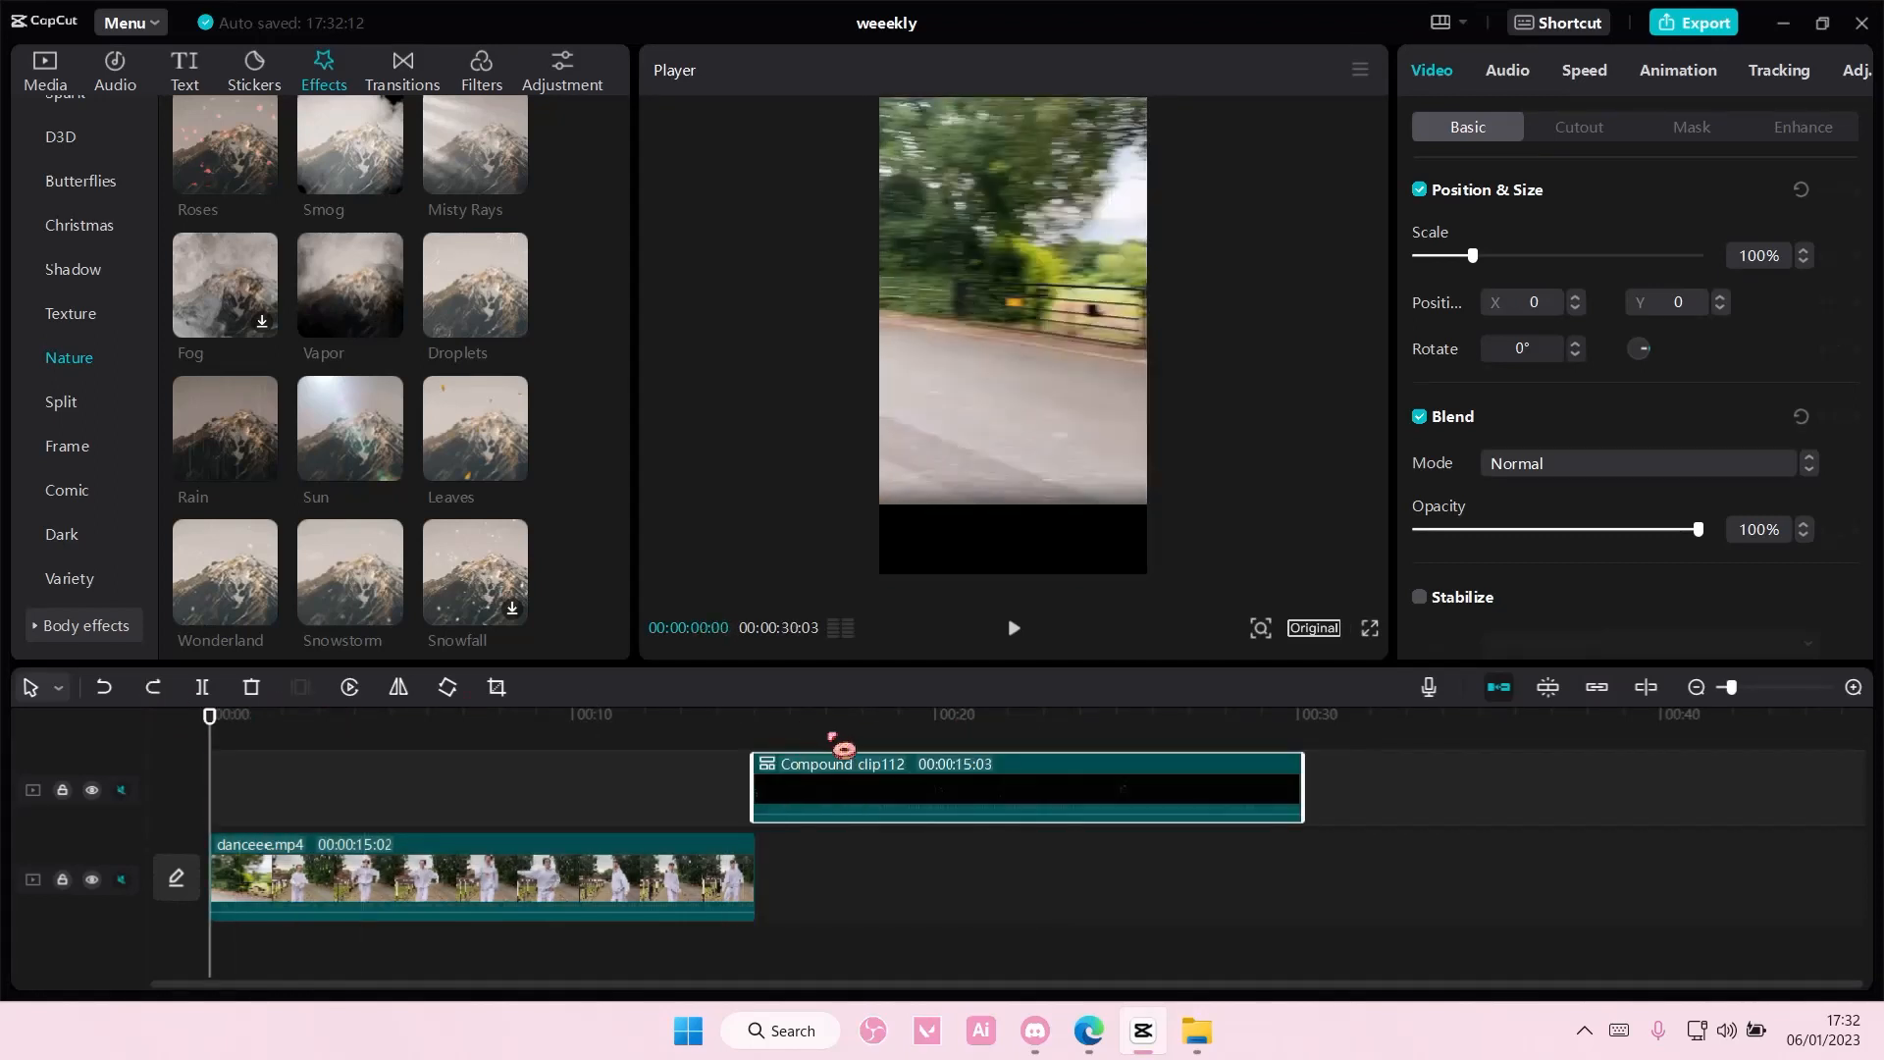
key("ctrl+z")
Combine the flipped clip, Ripple Distortion and Droplets into one compound clip and place it at the timeline start above the original dance clip
left_click(837, 746)
left_click(842, 781)
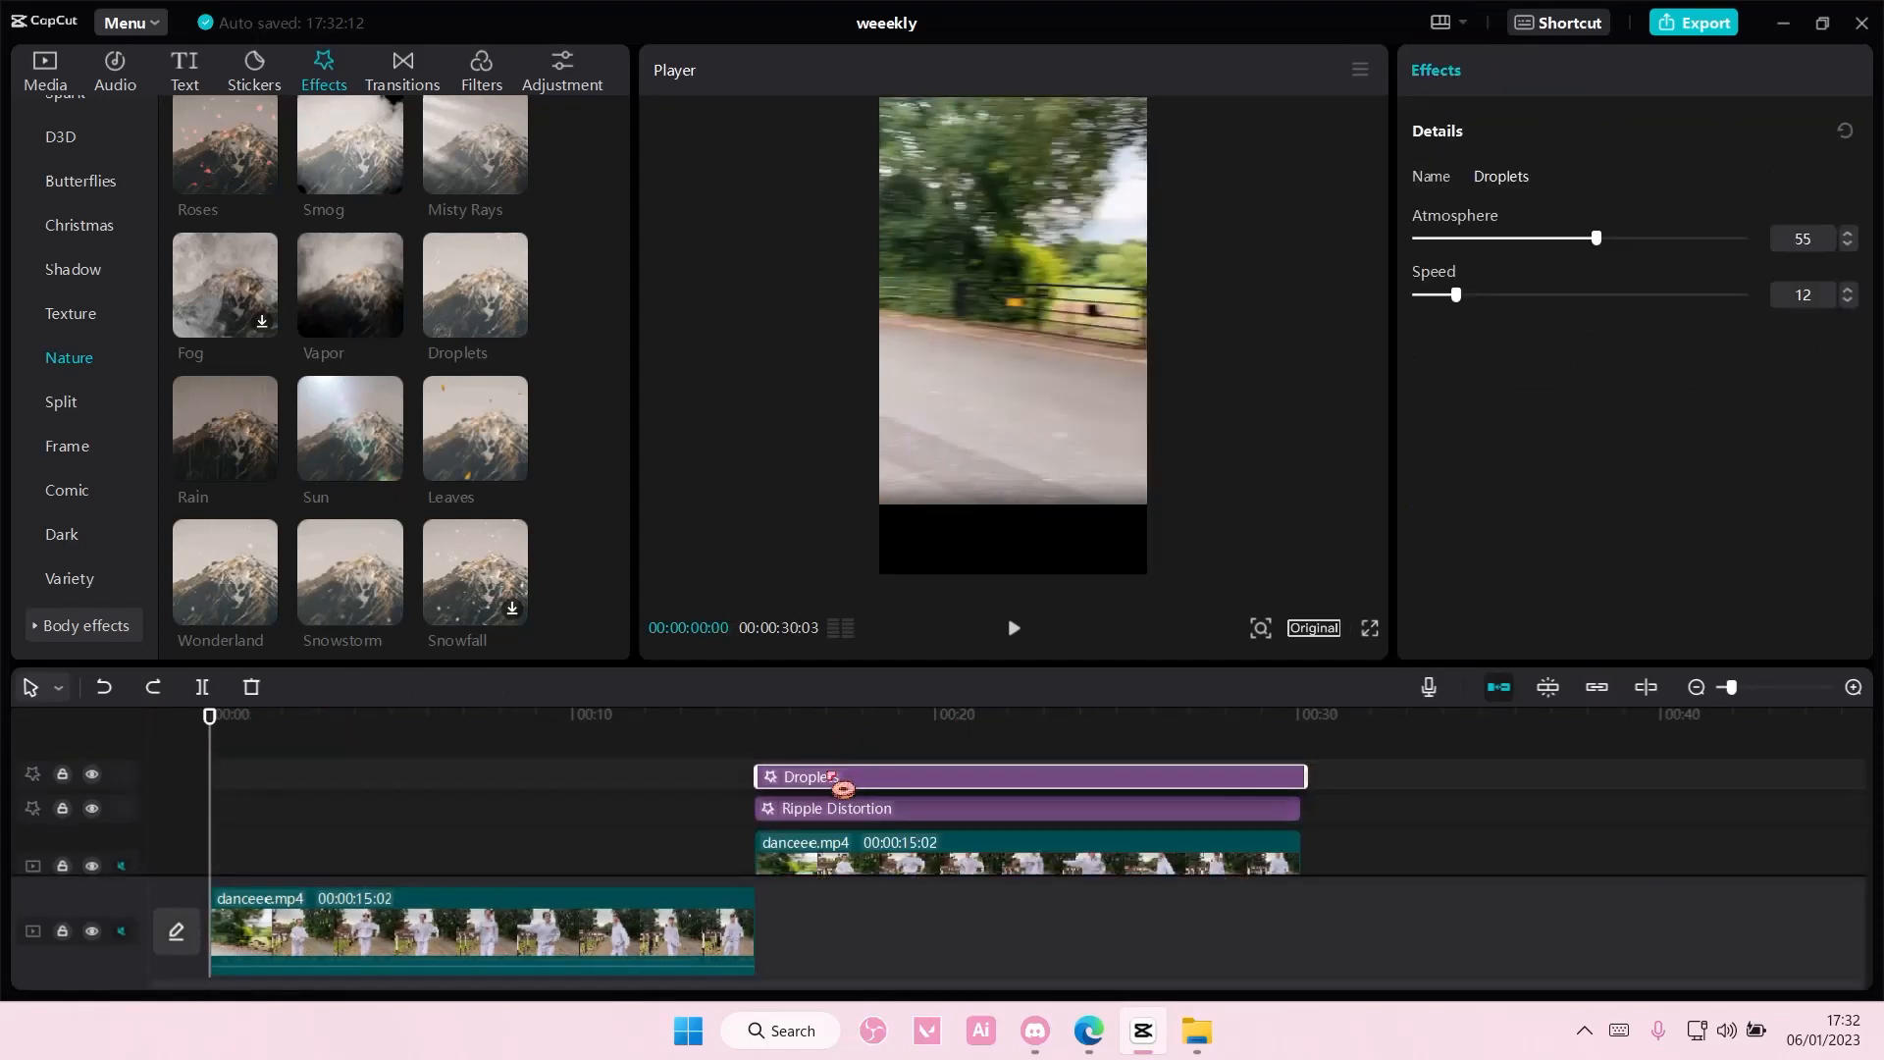
left_click_drag(816, 753, 238, 737)
scroll(873, 838, "down", 1)
right_click(872, 839)
left_click(917, 851)
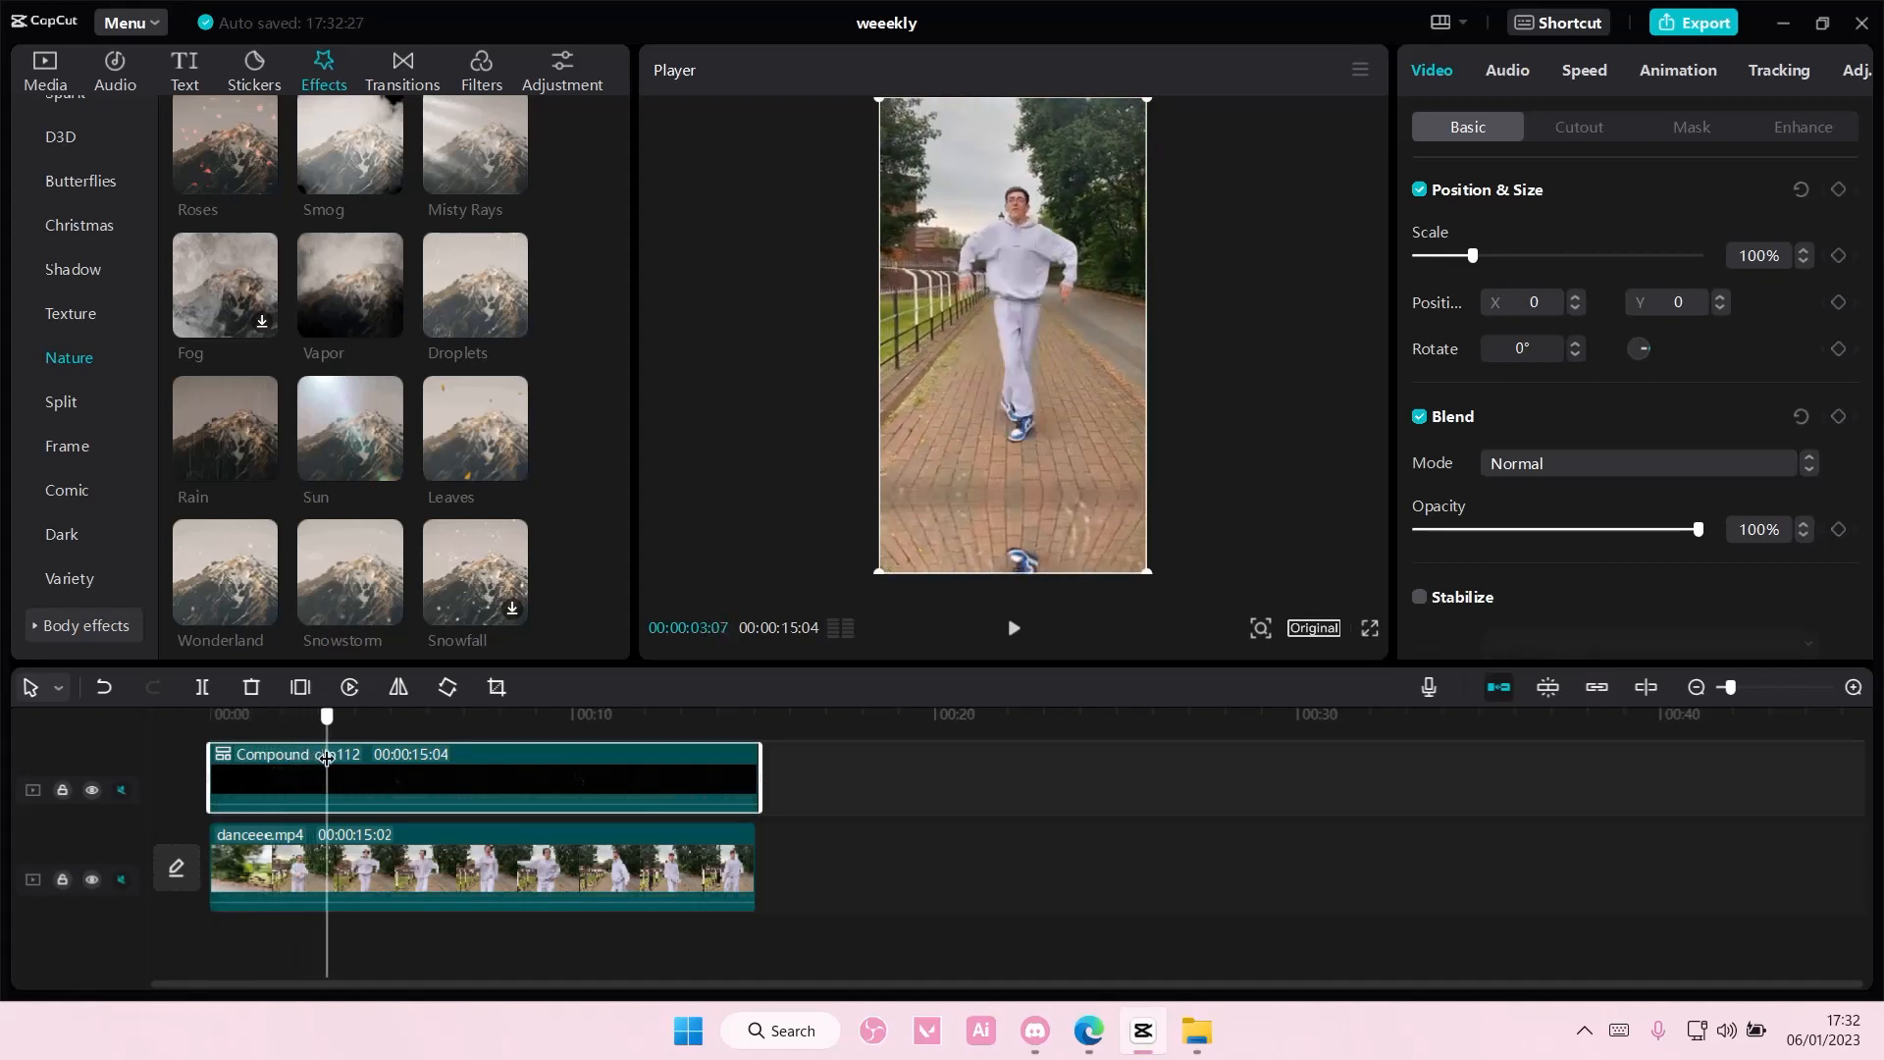
Play back the combined reflection and return the playhead to the start of the timeline
left_click(599, 732)
key("space")
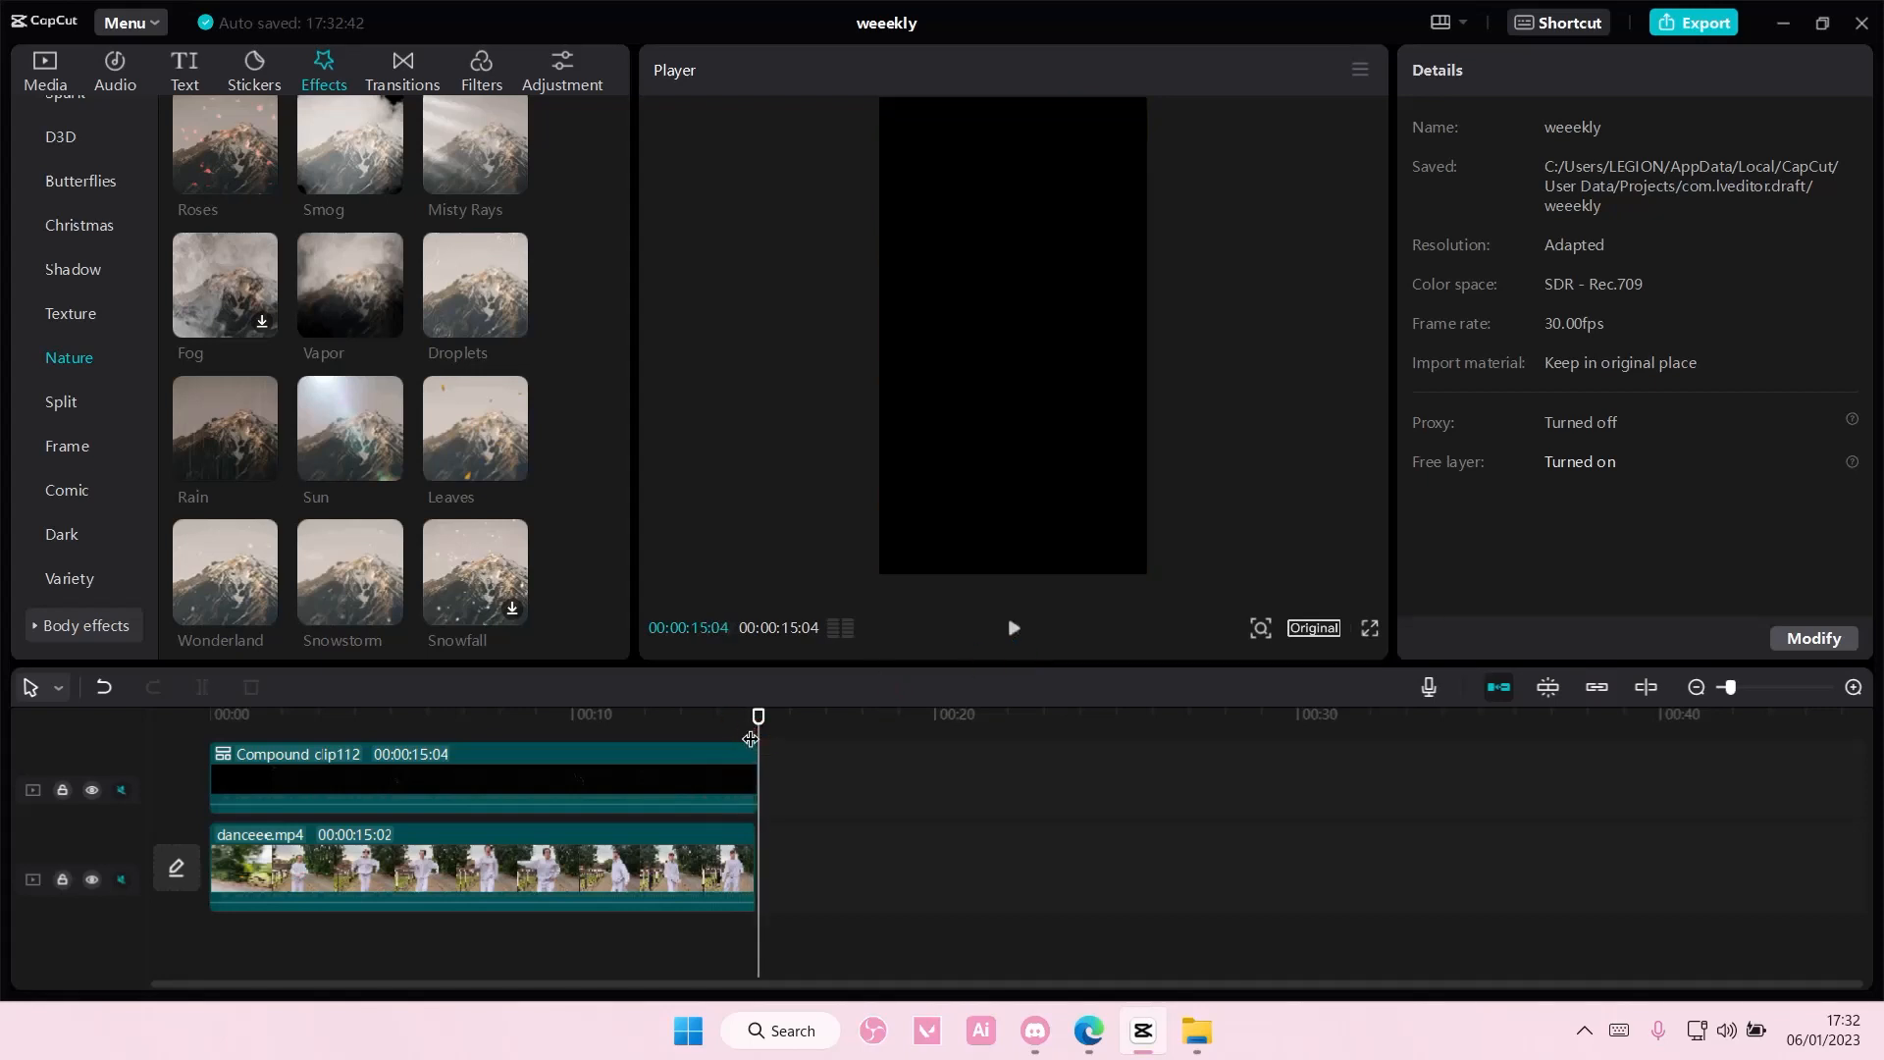
left_click_drag(751, 739, 147, 755)
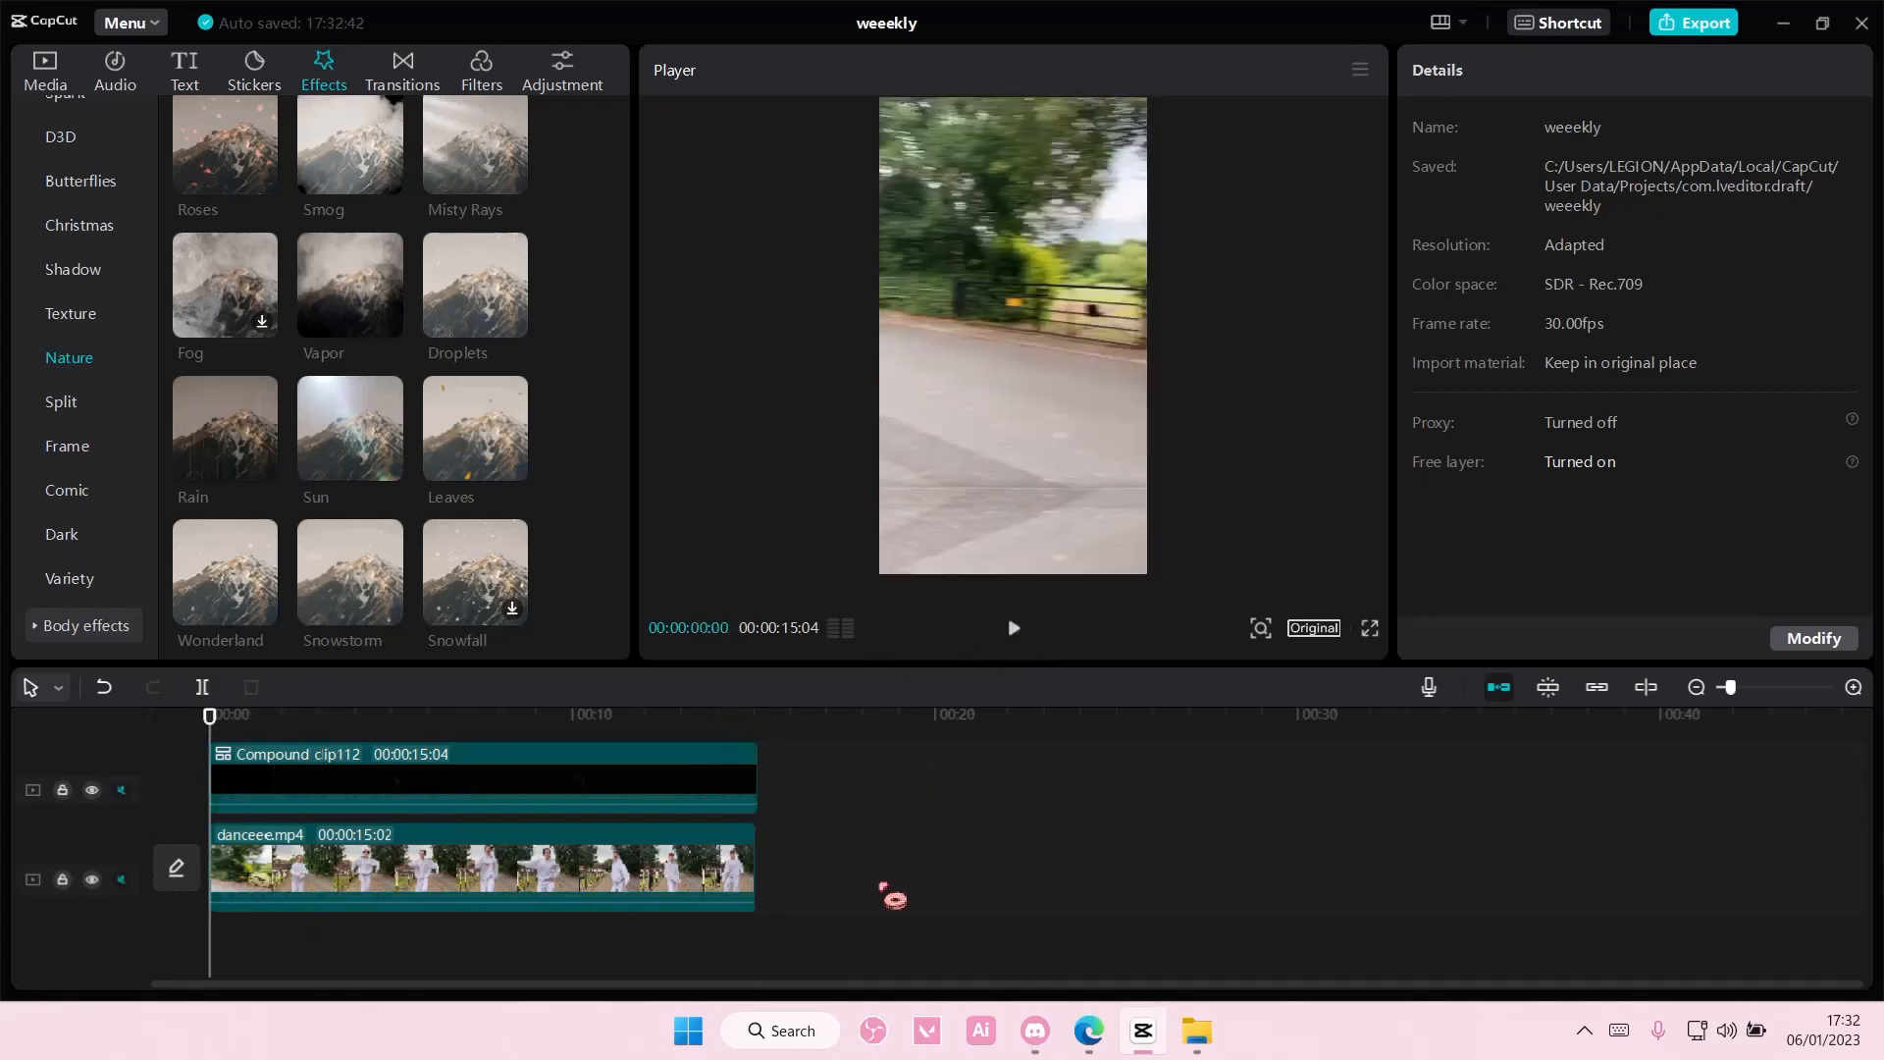